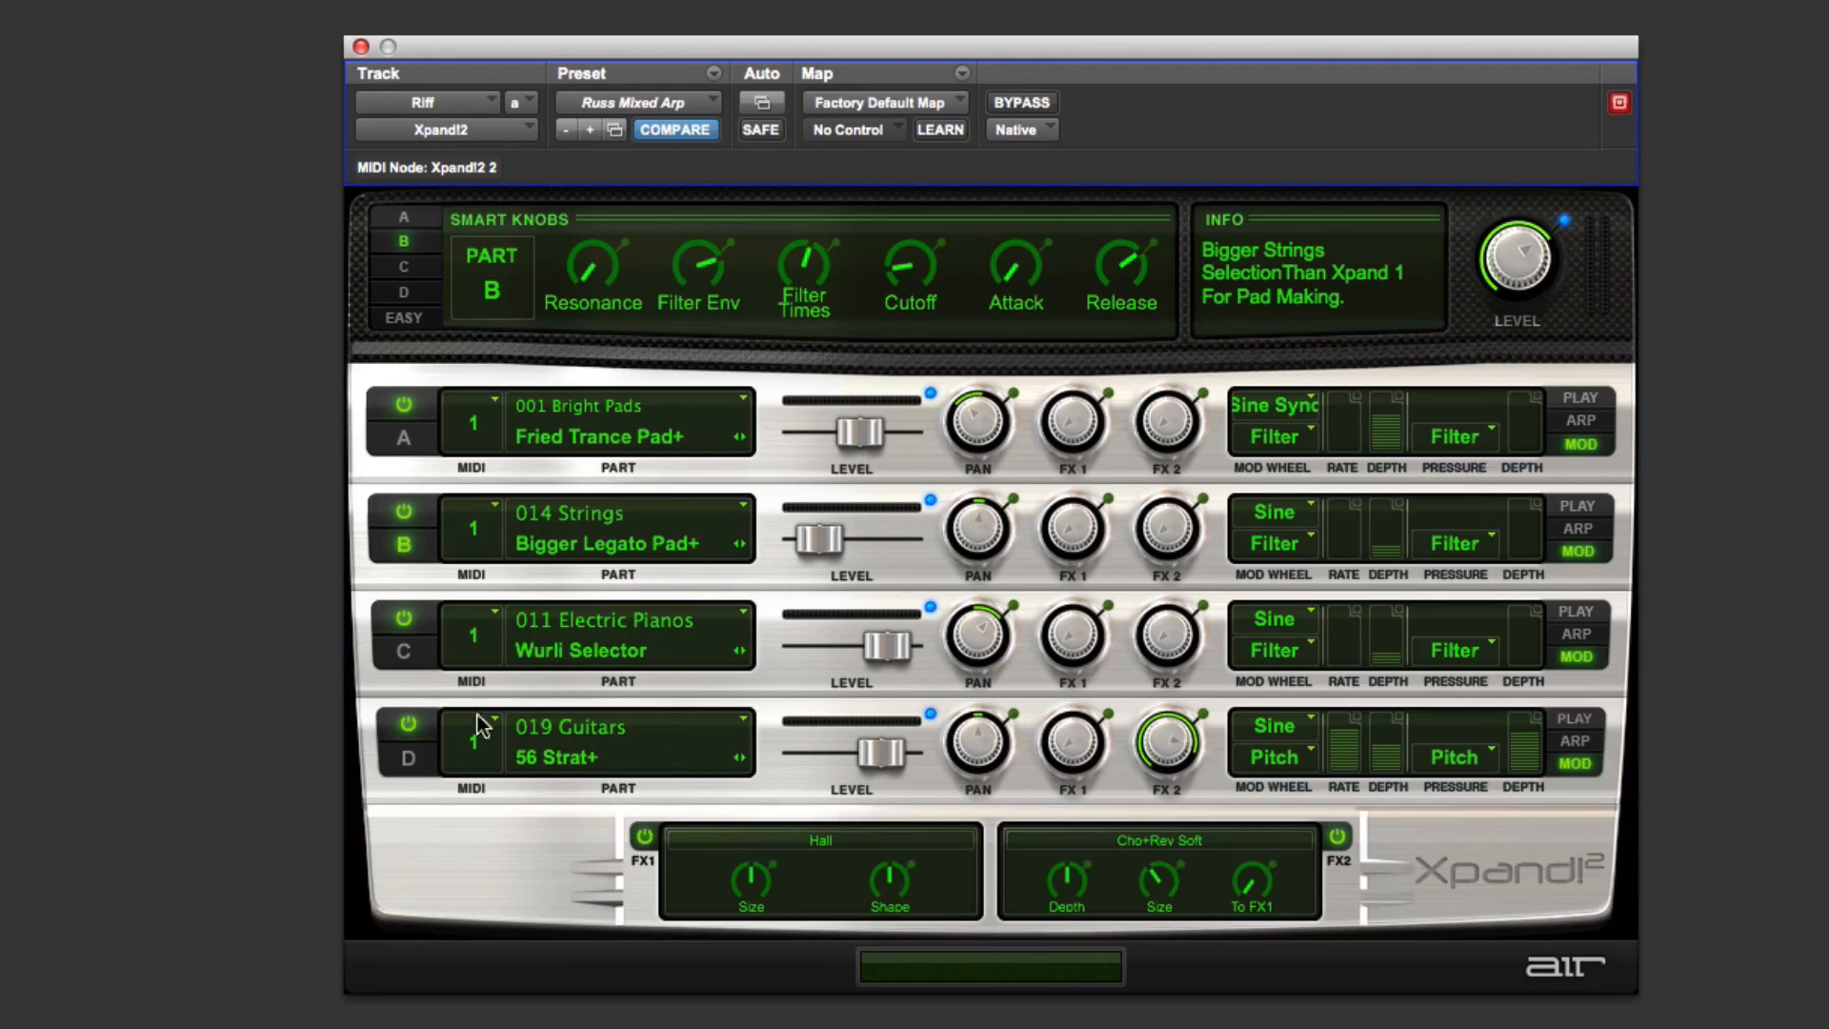
Step: Turn off Parts B, C and D so only Part A stays enabled
left_click(477, 648)
left_click(404, 516)
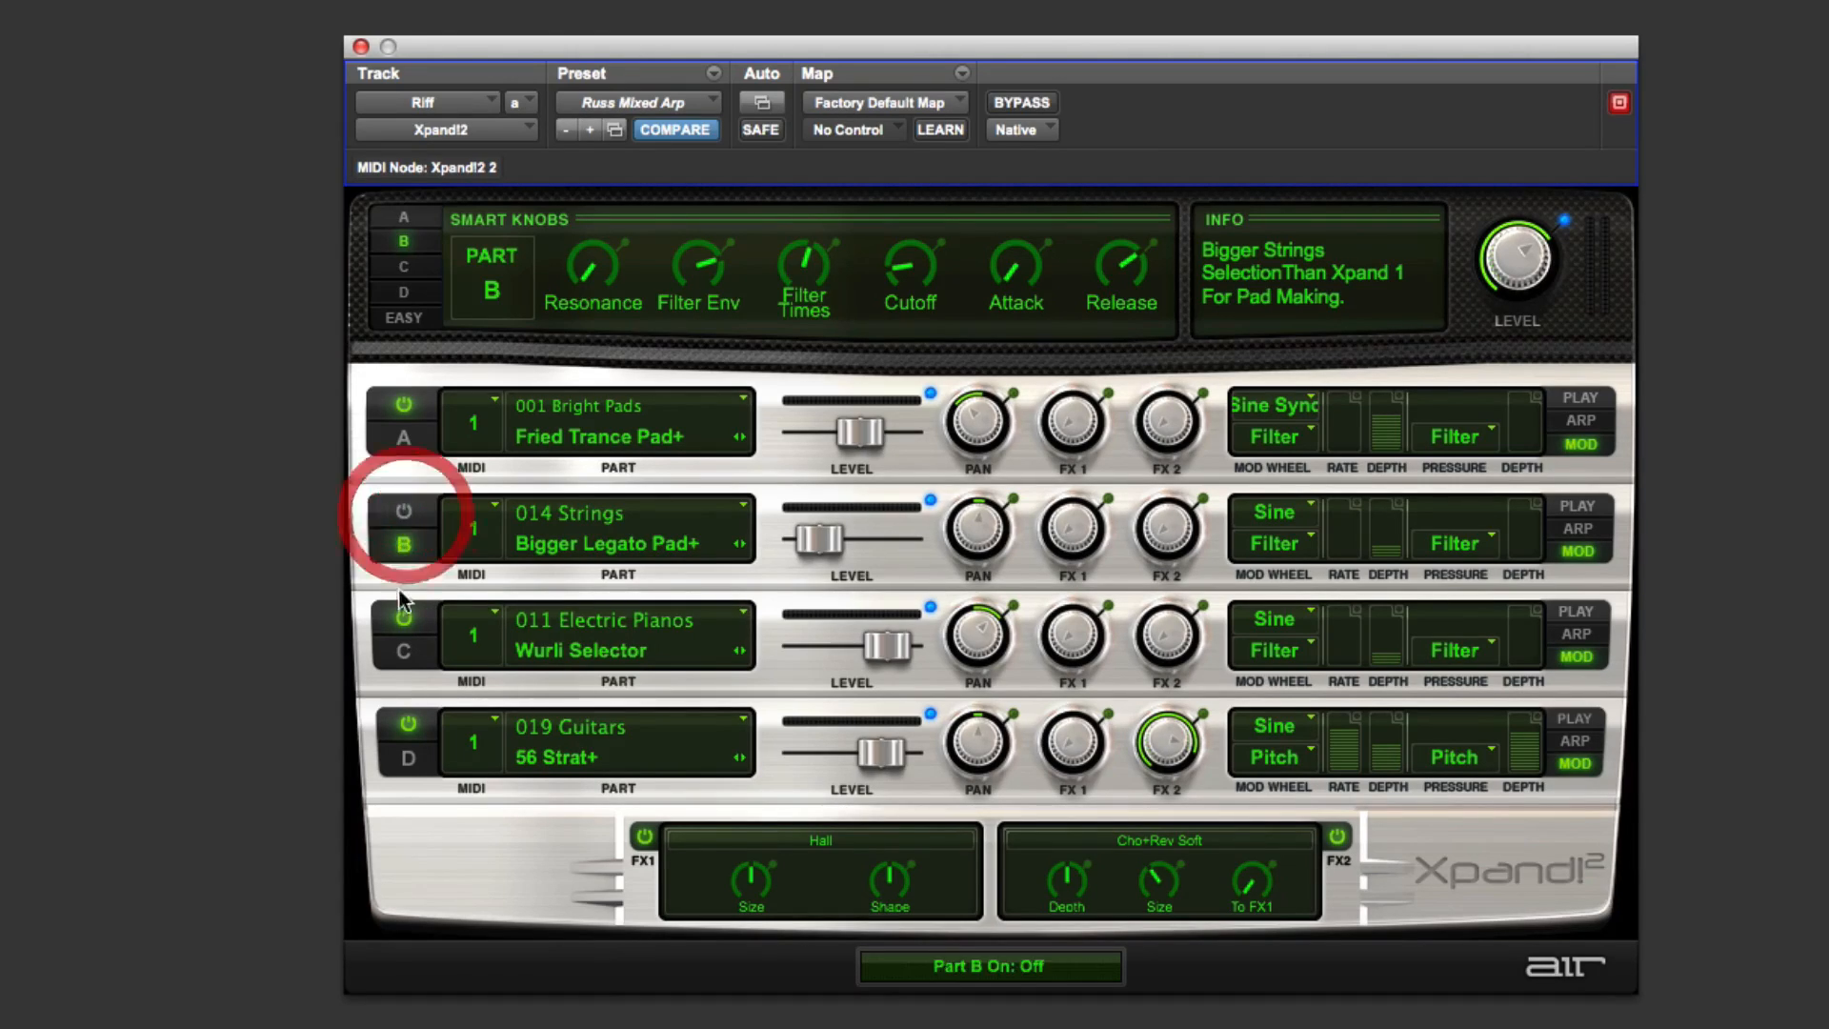
left_click(404, 620)
left_click(407, 726)
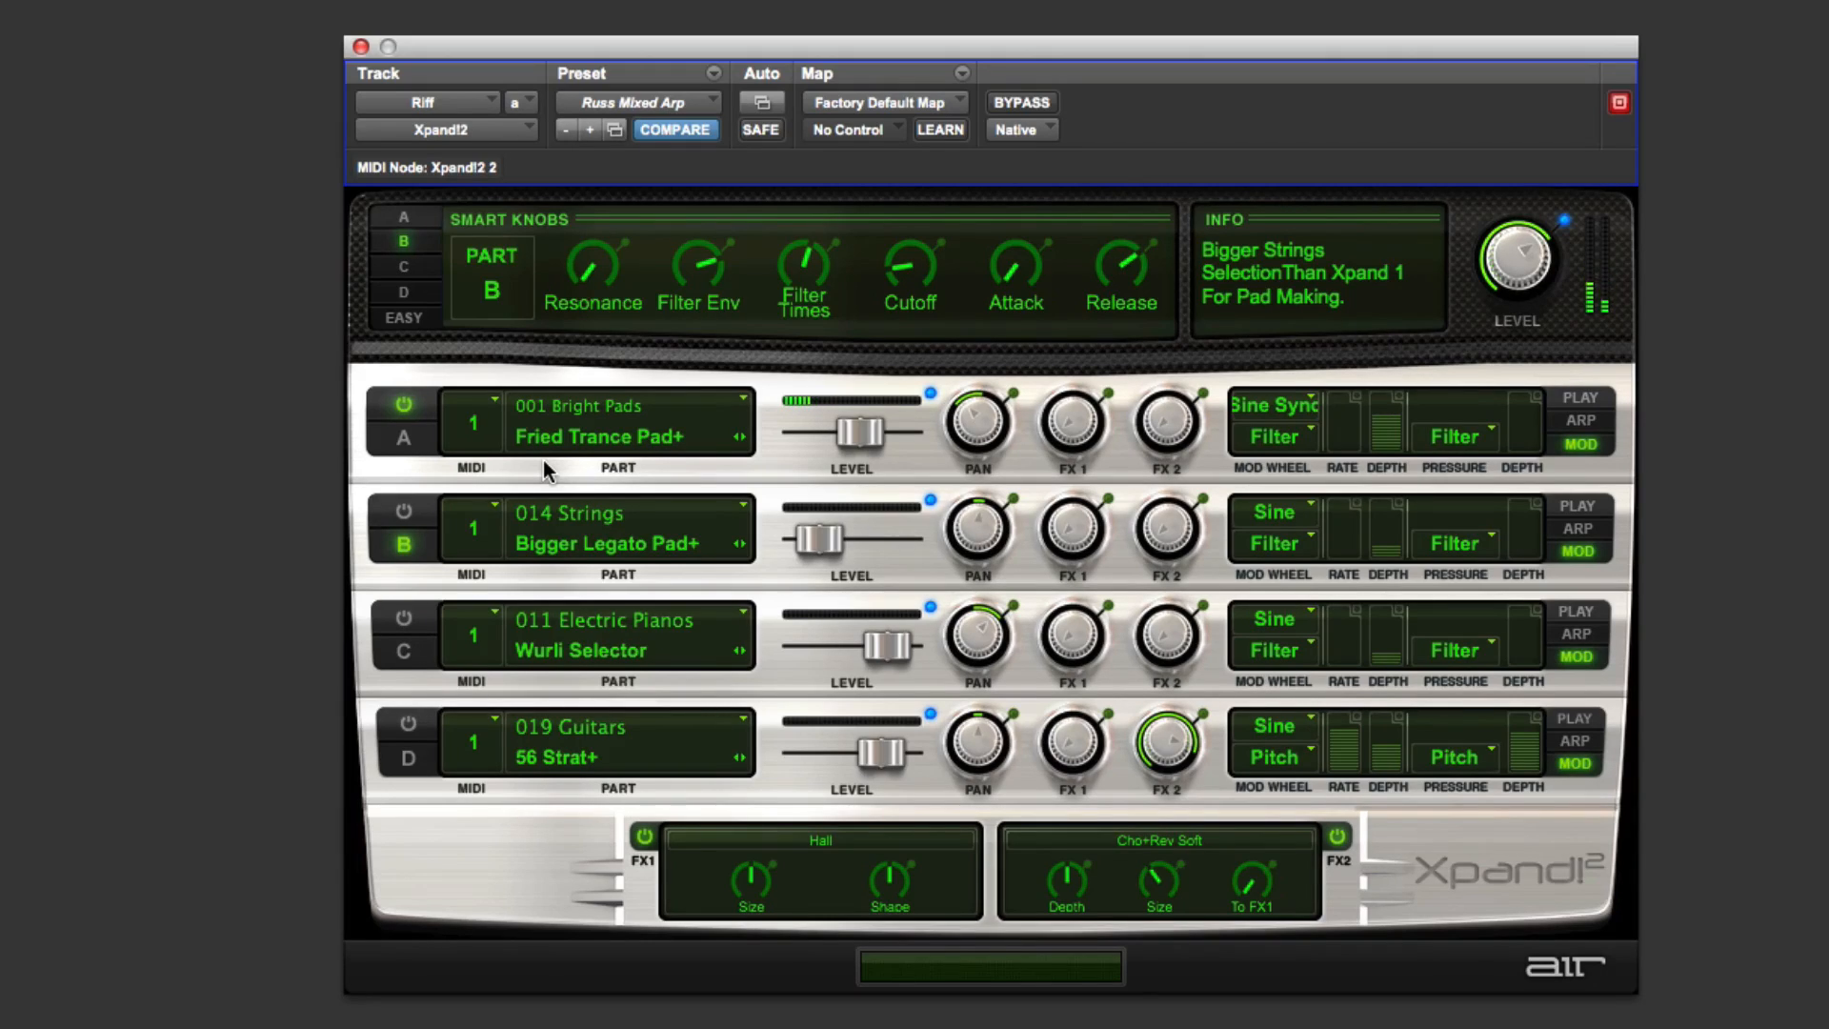
Step: Audition Part A by sweeping its Cutoff smart knob up and back down and nudging its level slider
left_click(404, 217)
left_click_drag(854, 276, 857, 164)
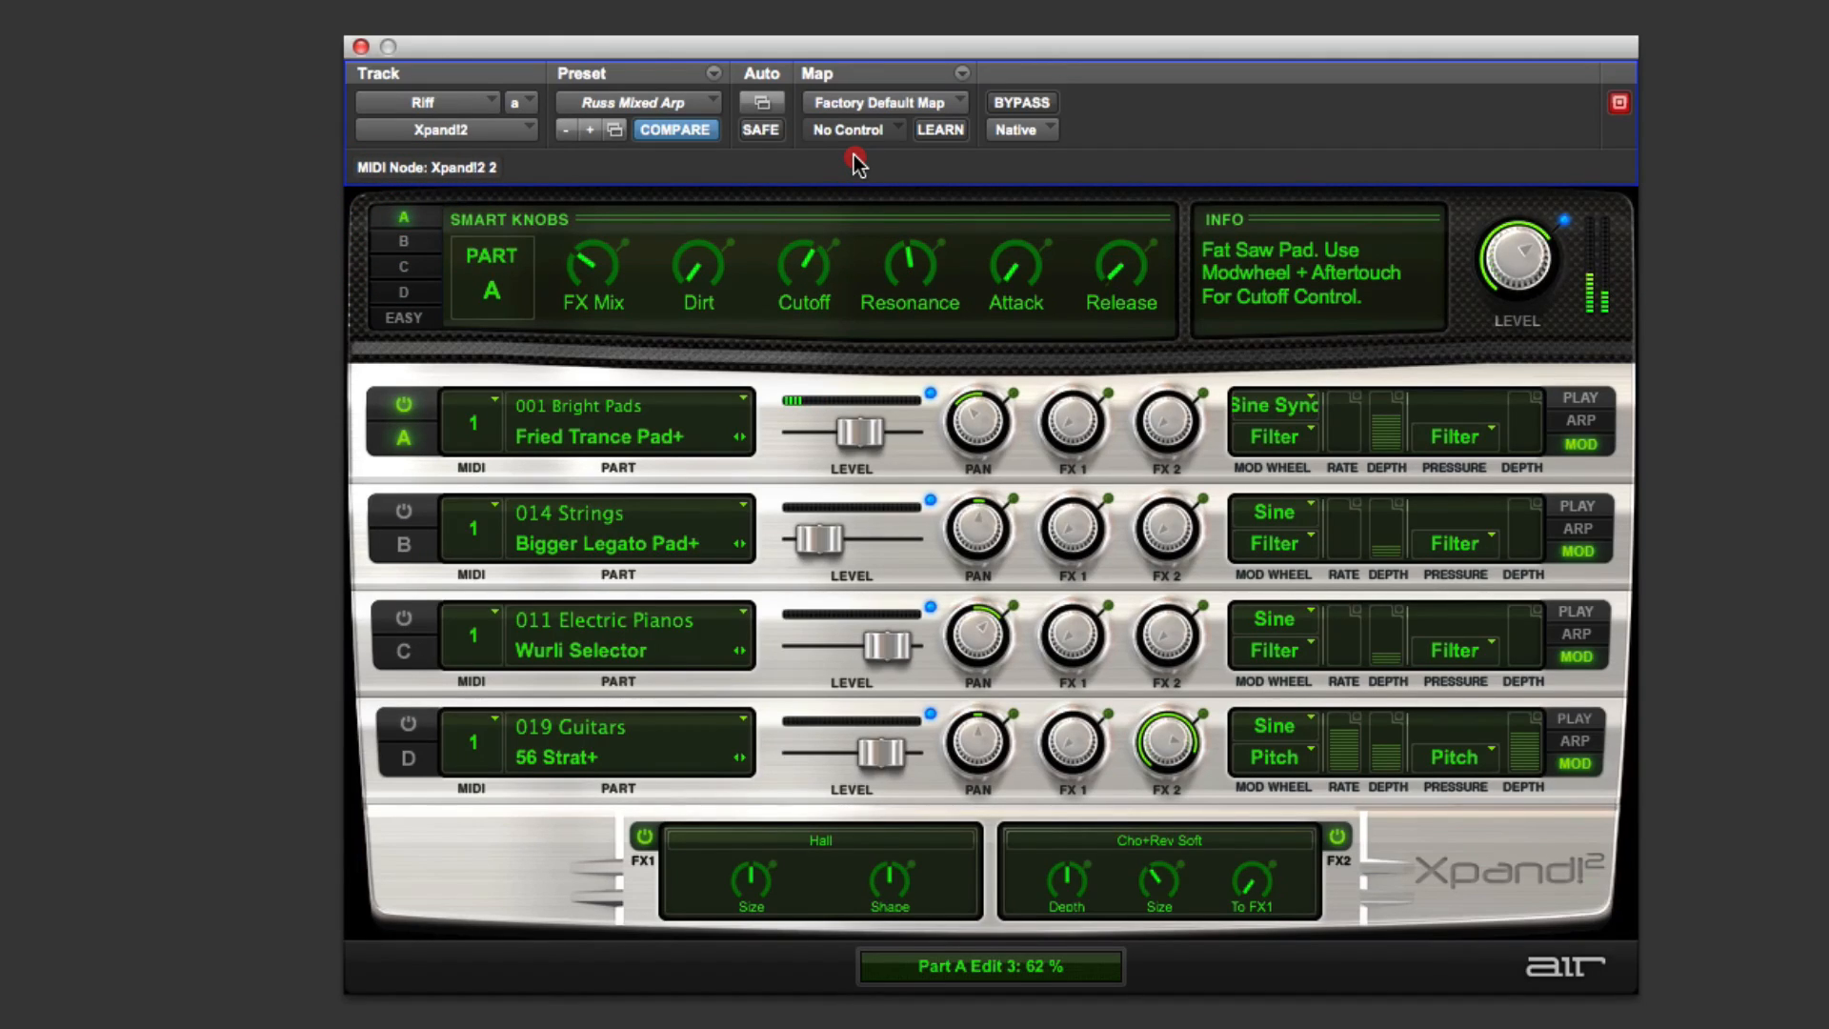
left_click_drag(857, 164, 854, 278)
left_click(857, 278)
left_click_drag(868, 433, 874, 433)
Step: Enable Part B, disable Part A, and set Part B's level to -2.4 dB
left_click(404, 511)
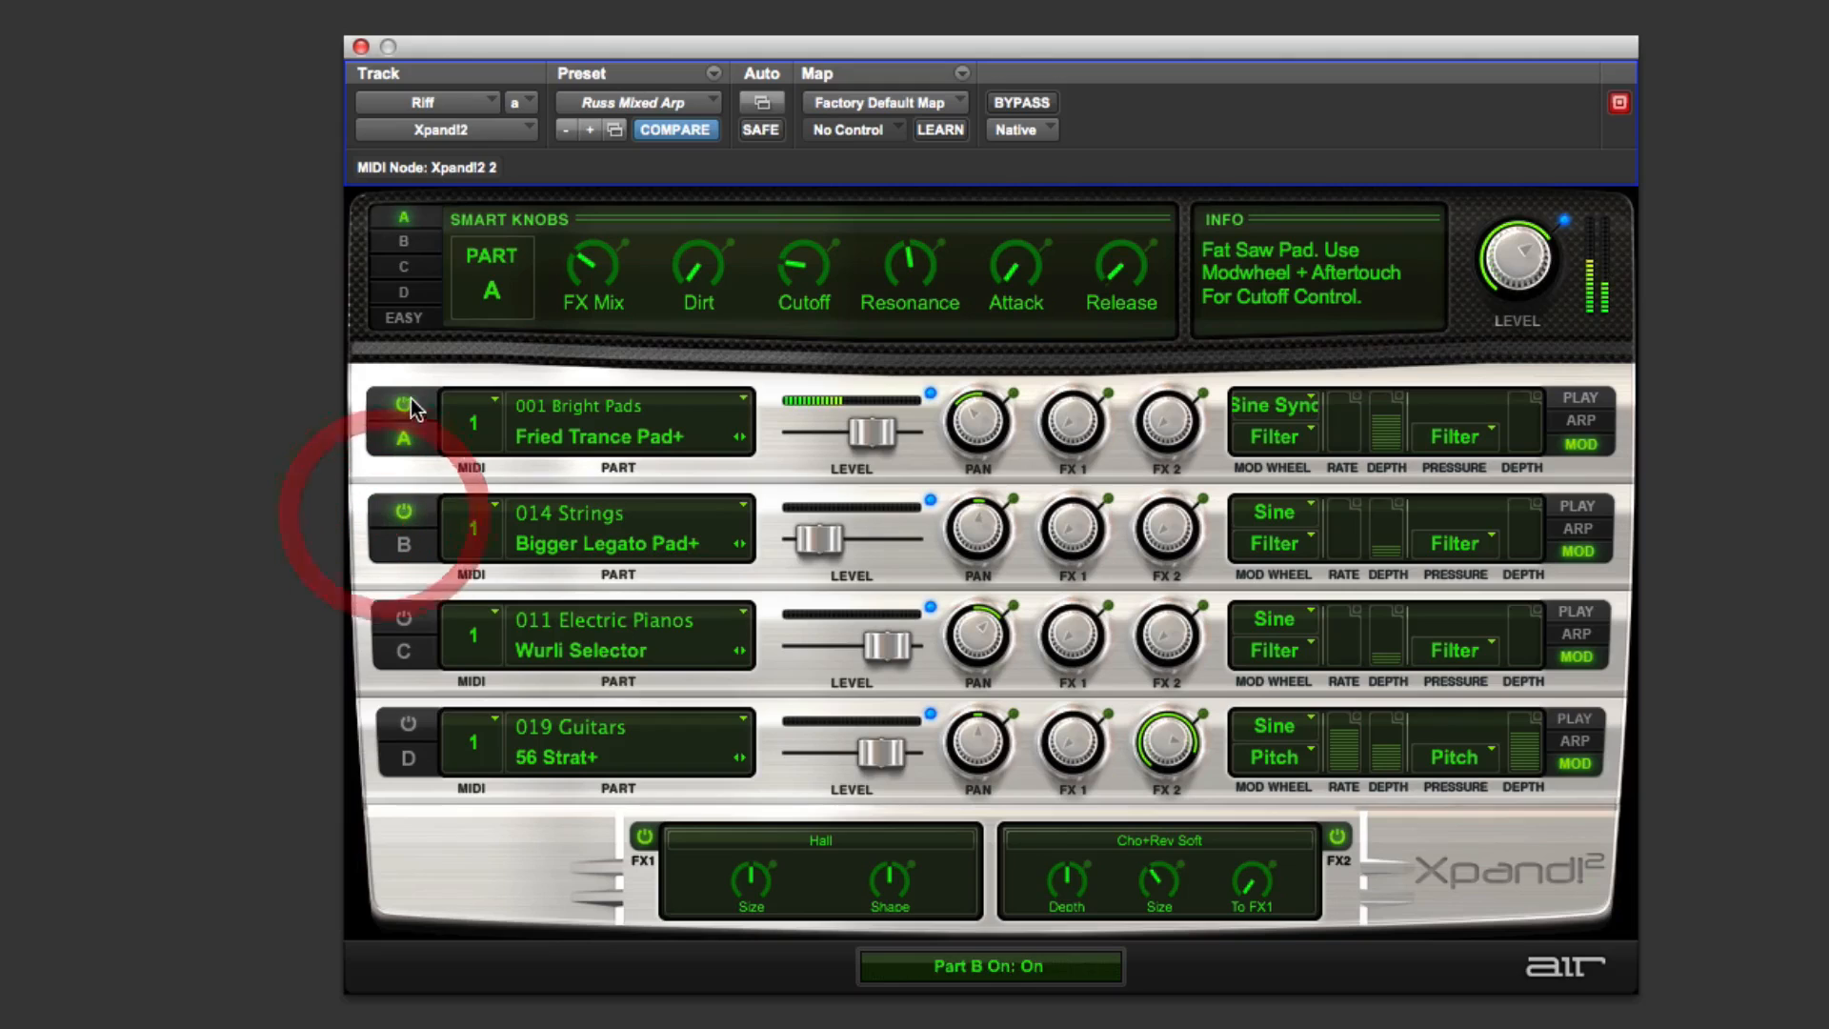
left_click(403, 404)
left_click_drag(822, 540, 874, 543)
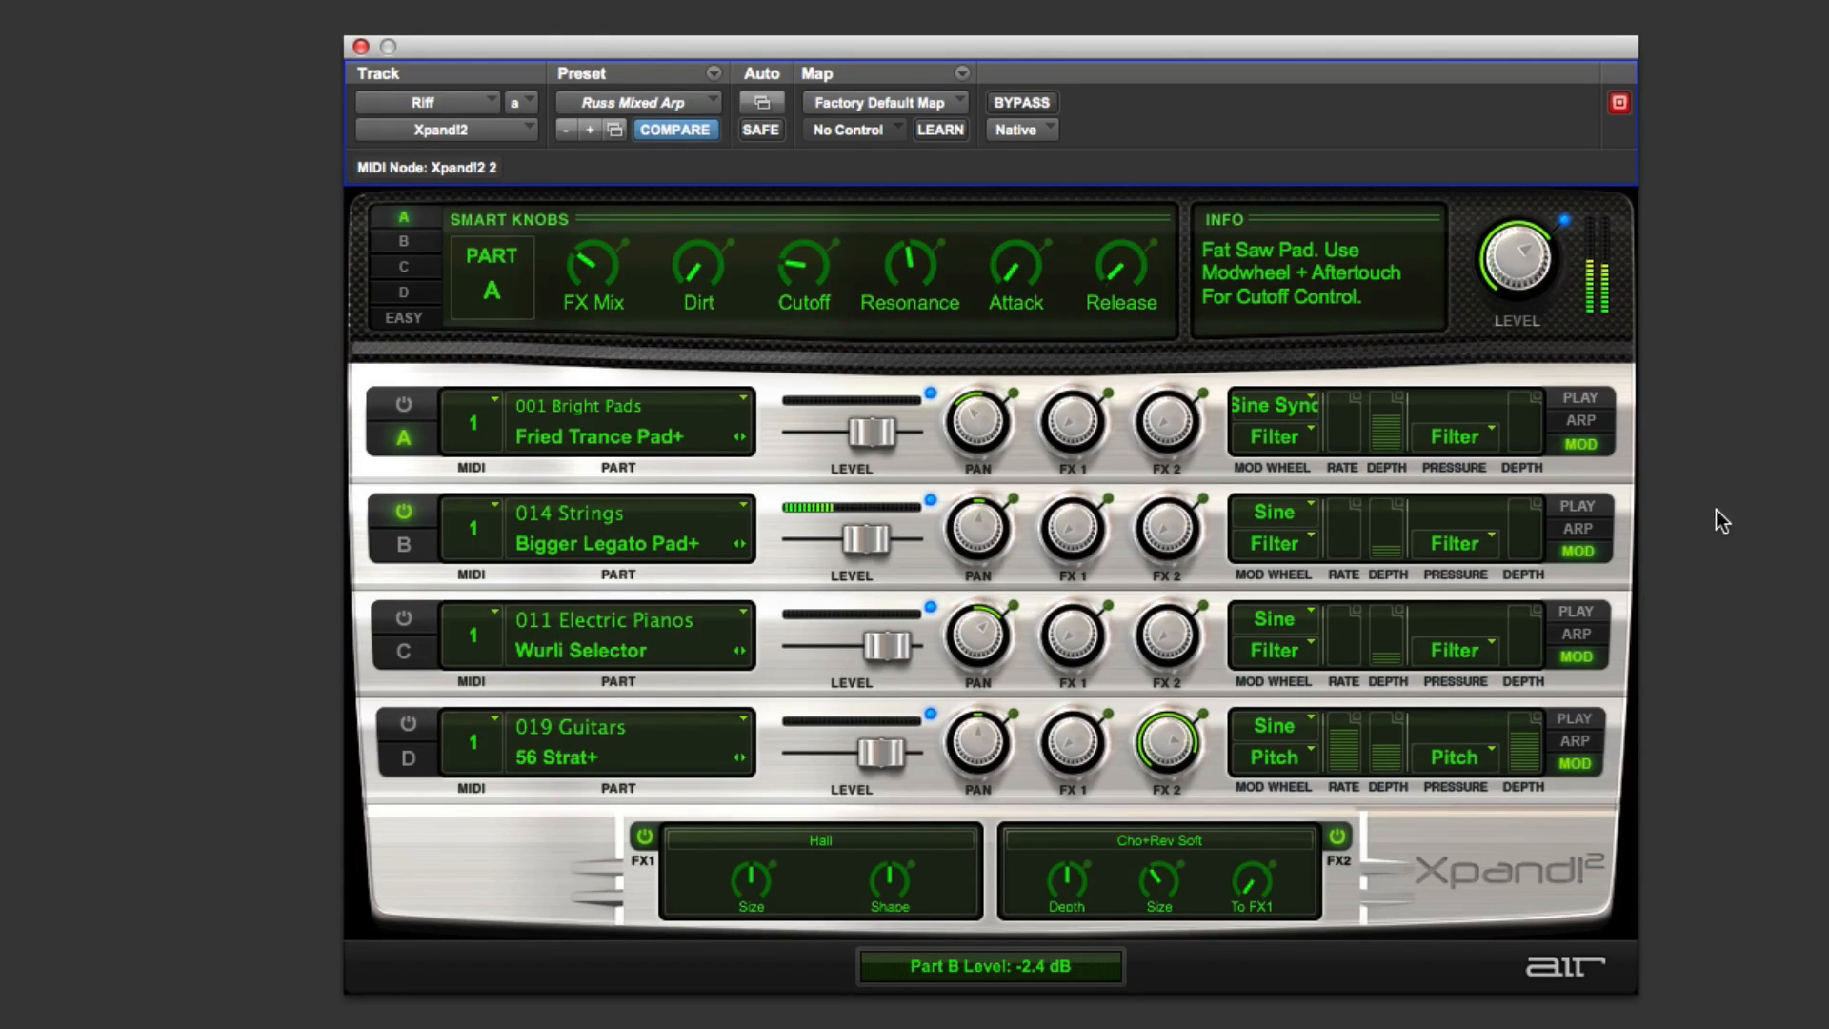
Step: Raise Part B's Cutoff smart knob and switch Part B to its arpeggiator
left_click(404, 241)
left_click_drag(903, 270, 995, 124)
left_click(1577, 529)
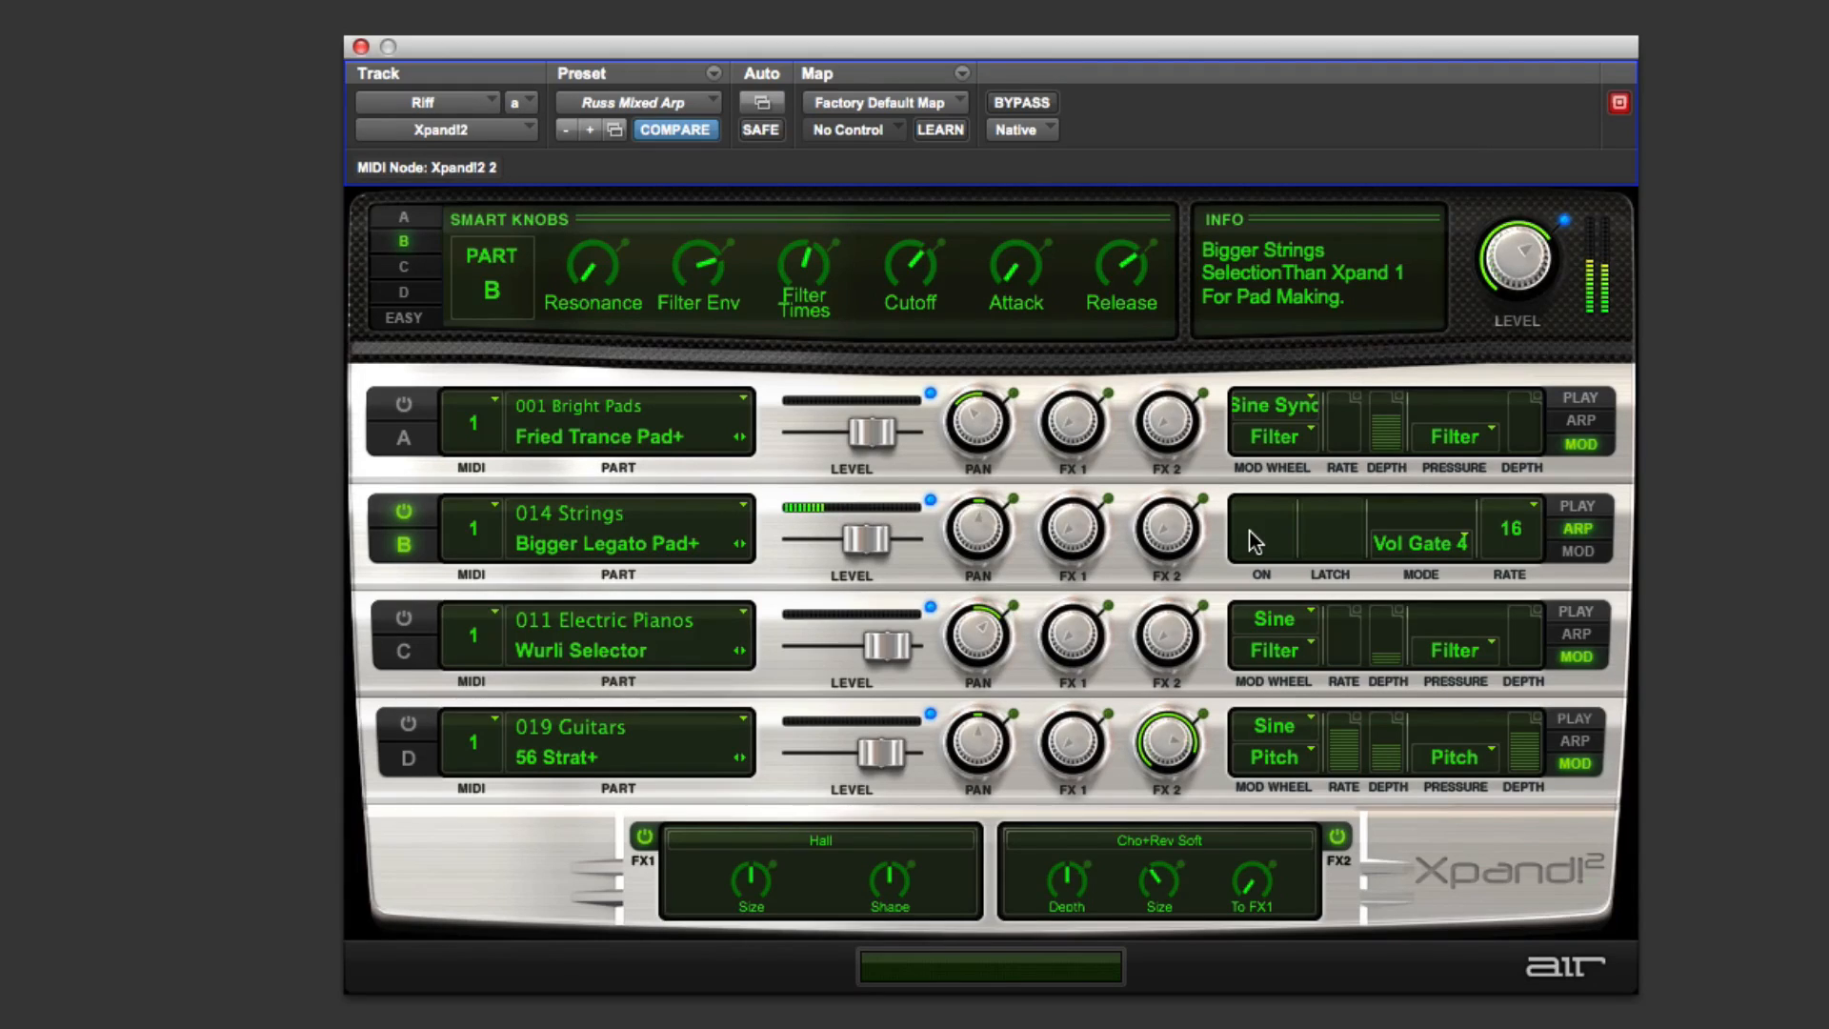
Step: Turn Part C on in place of Part B and switch Part C to its arpeggiator, toggling its arp On switch
left_click(405, 513)
left_click(408, 619)
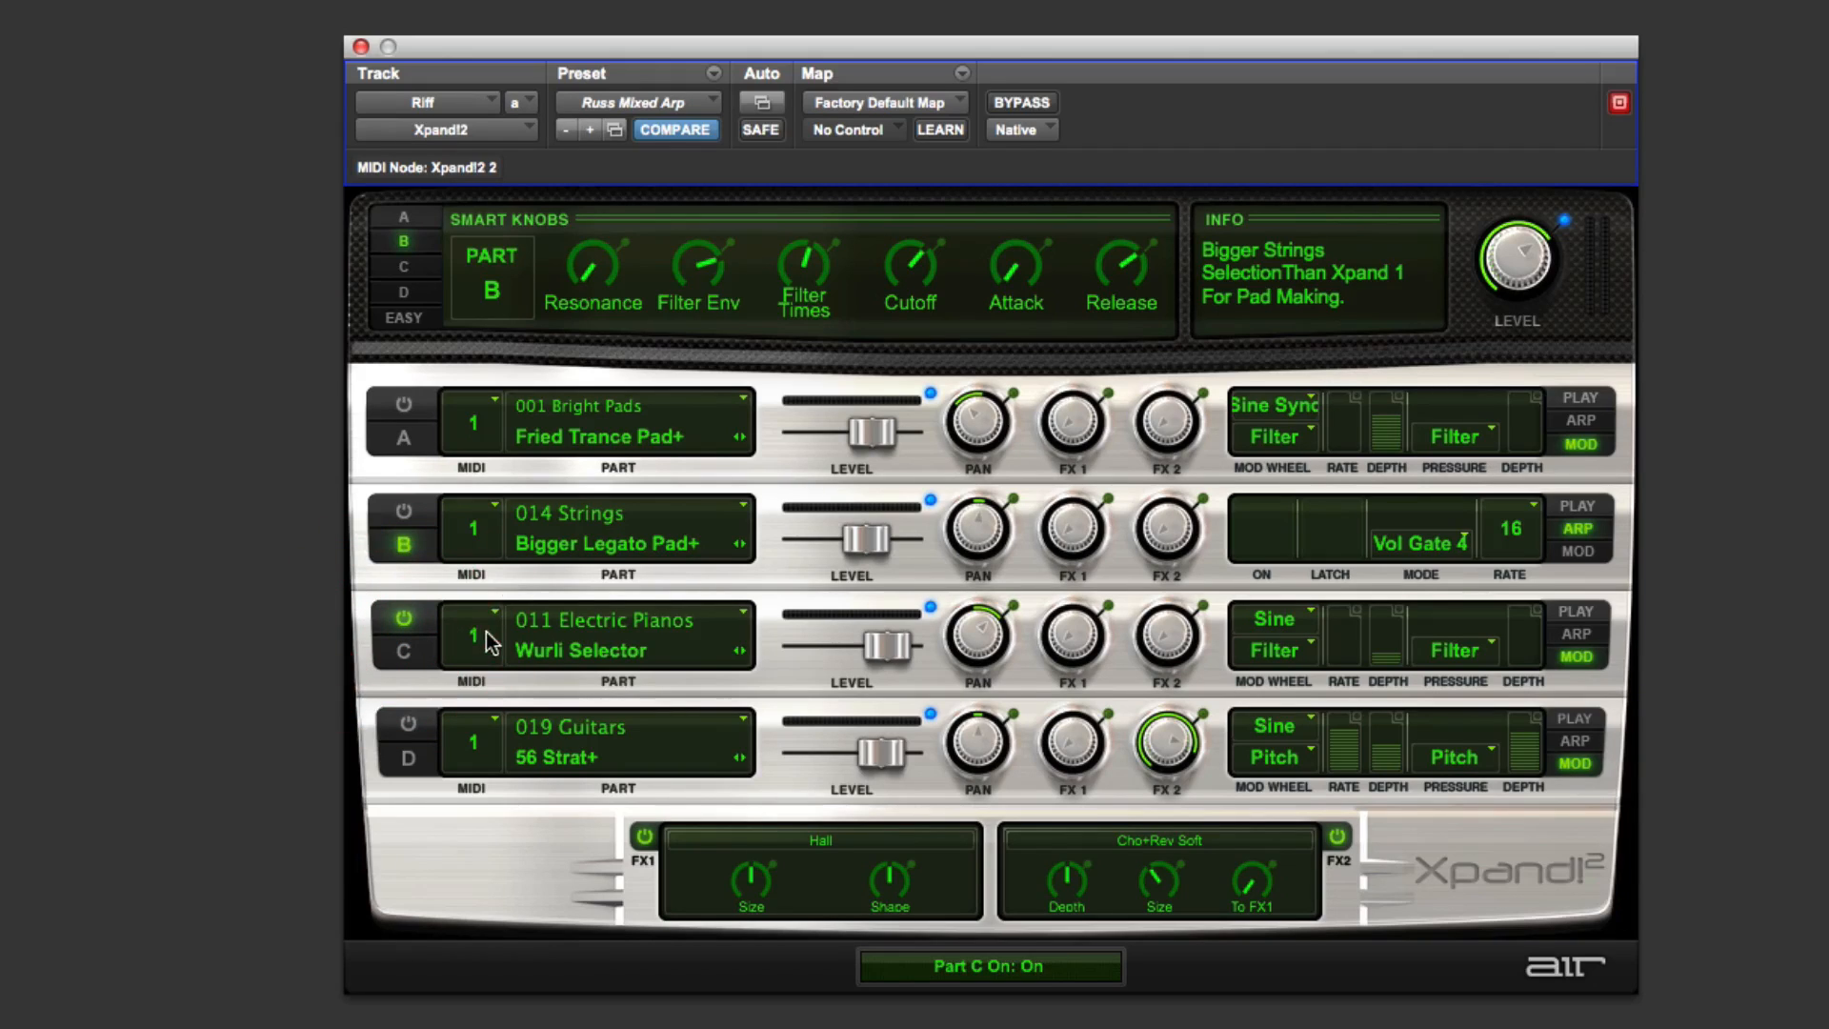
left_click(1592, 634)
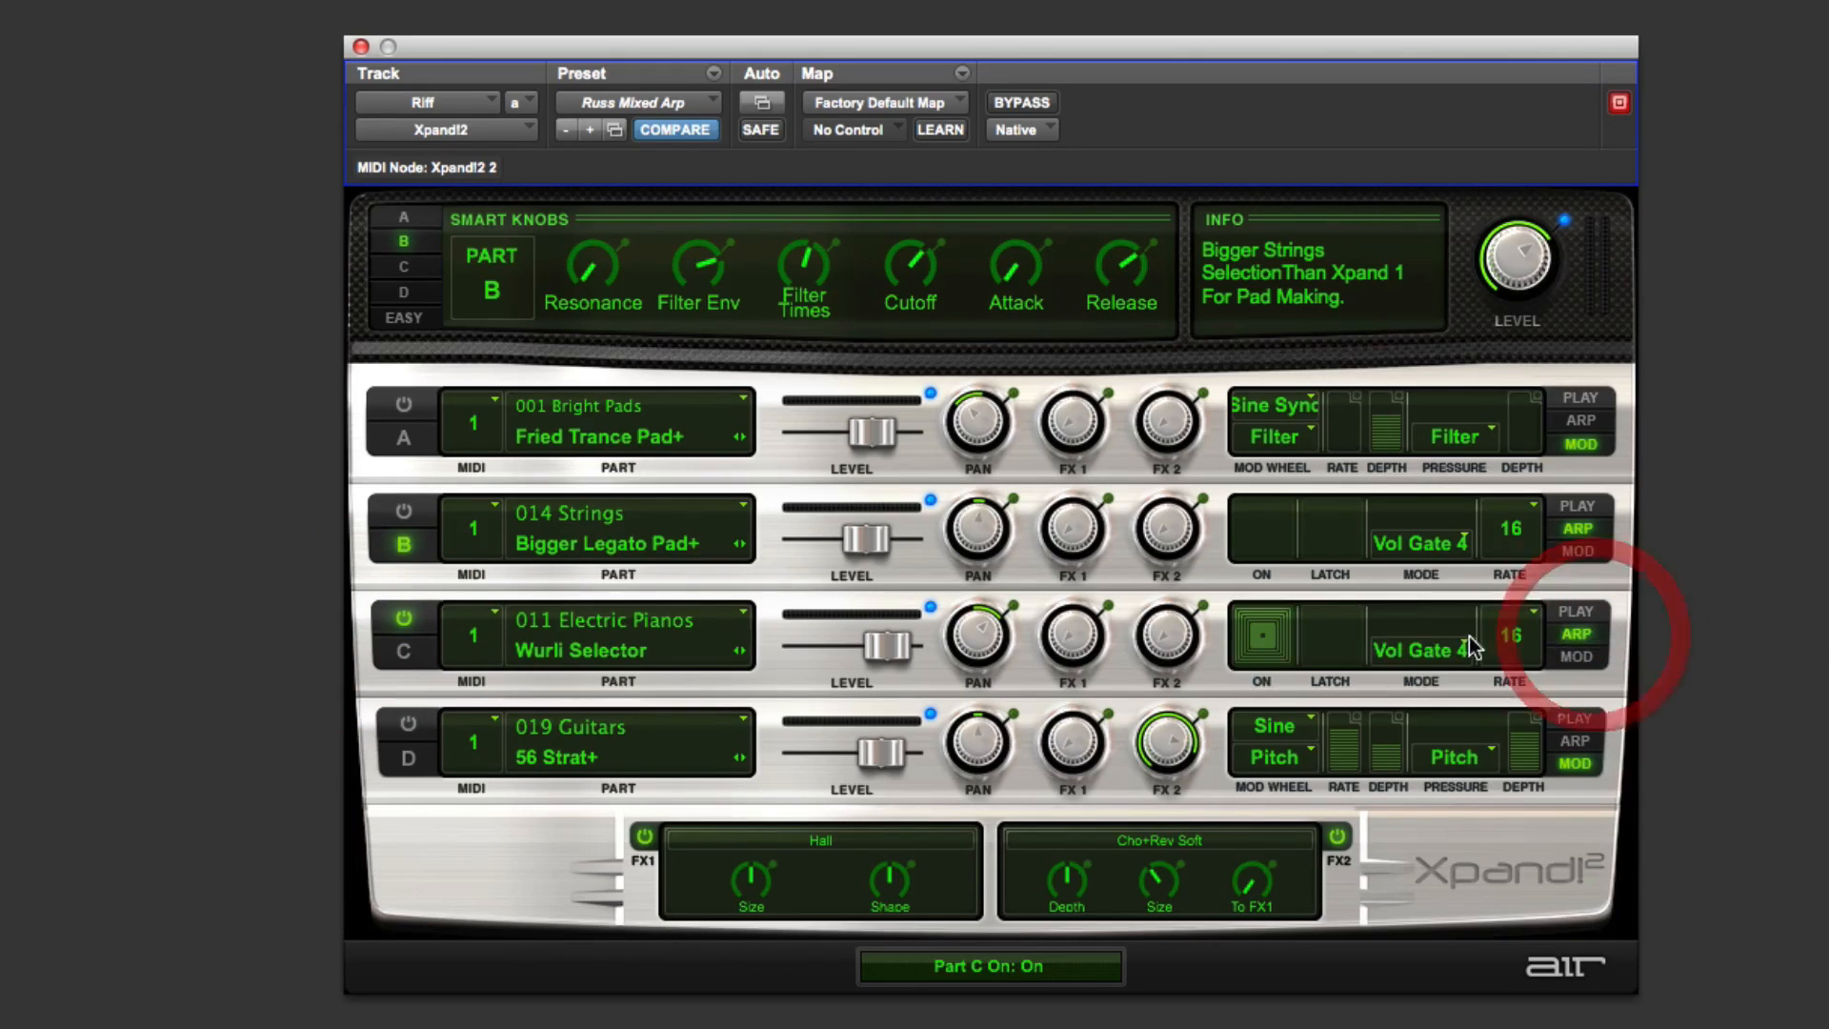
left_click(1259, 641)
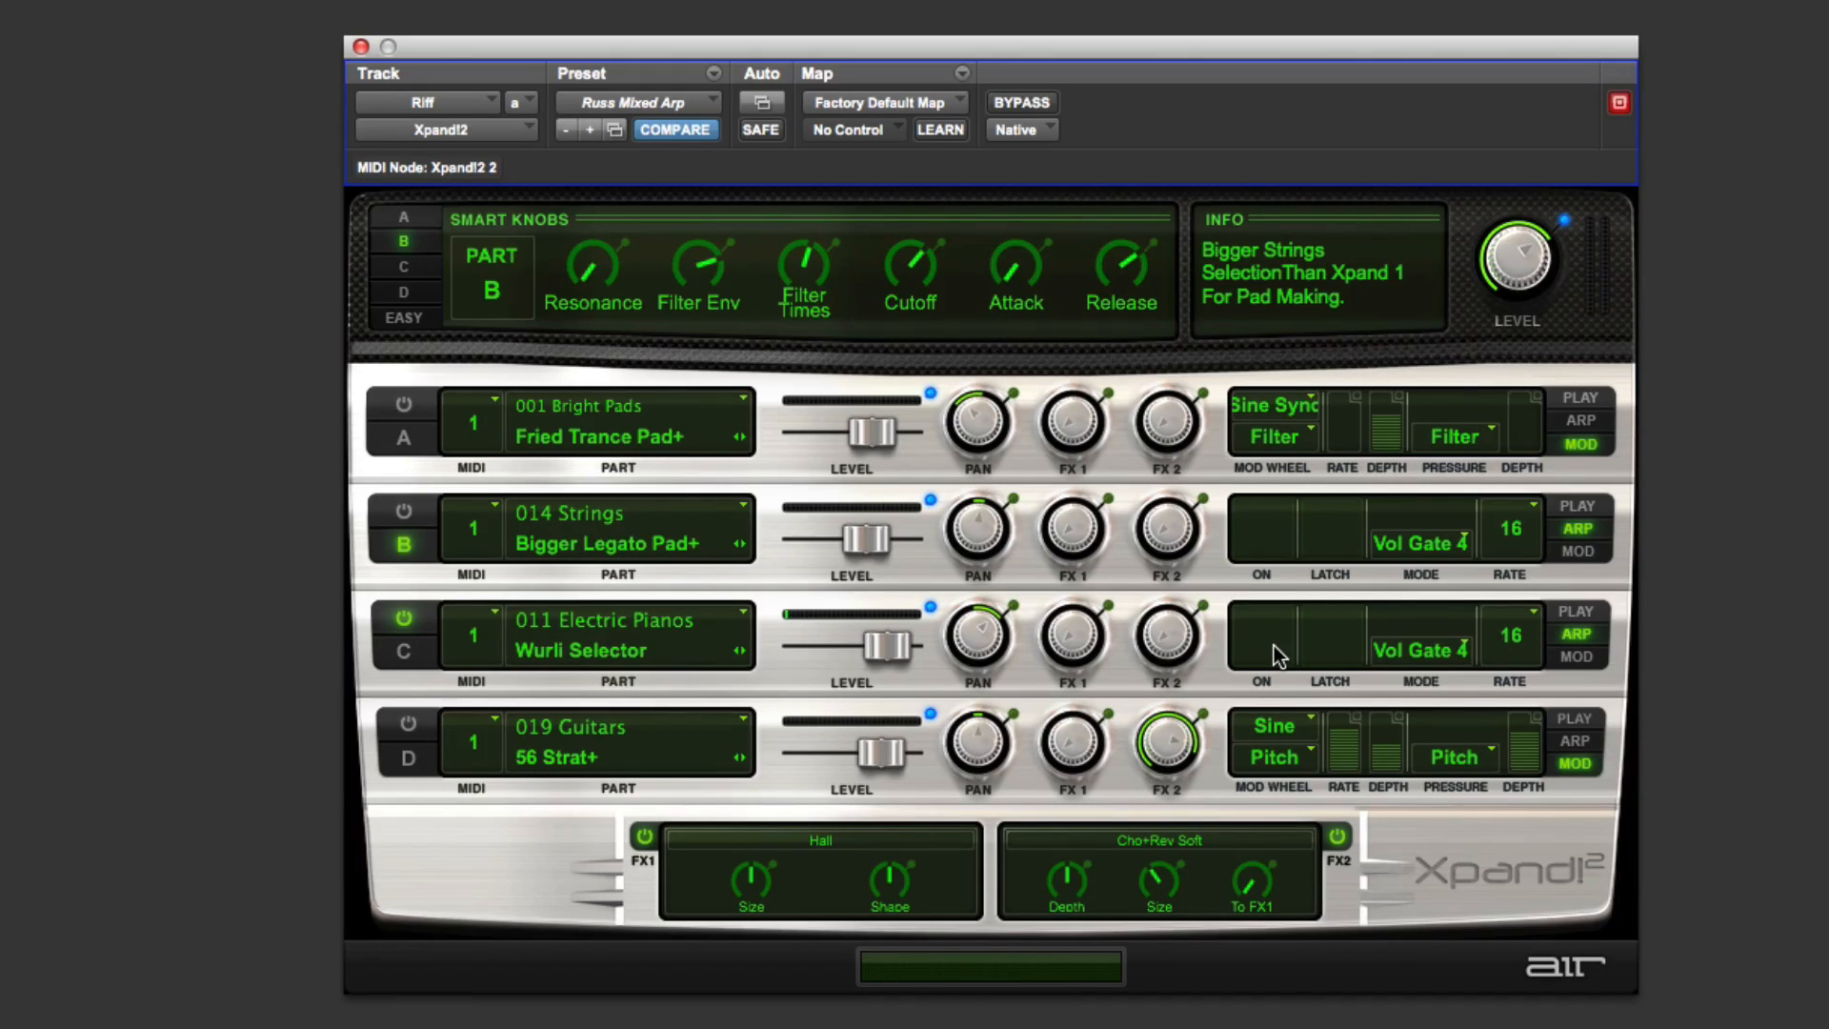
Step: Toggle Part D on and off, disable Part C, and leave only Part A enabled
left_click(413, 730)
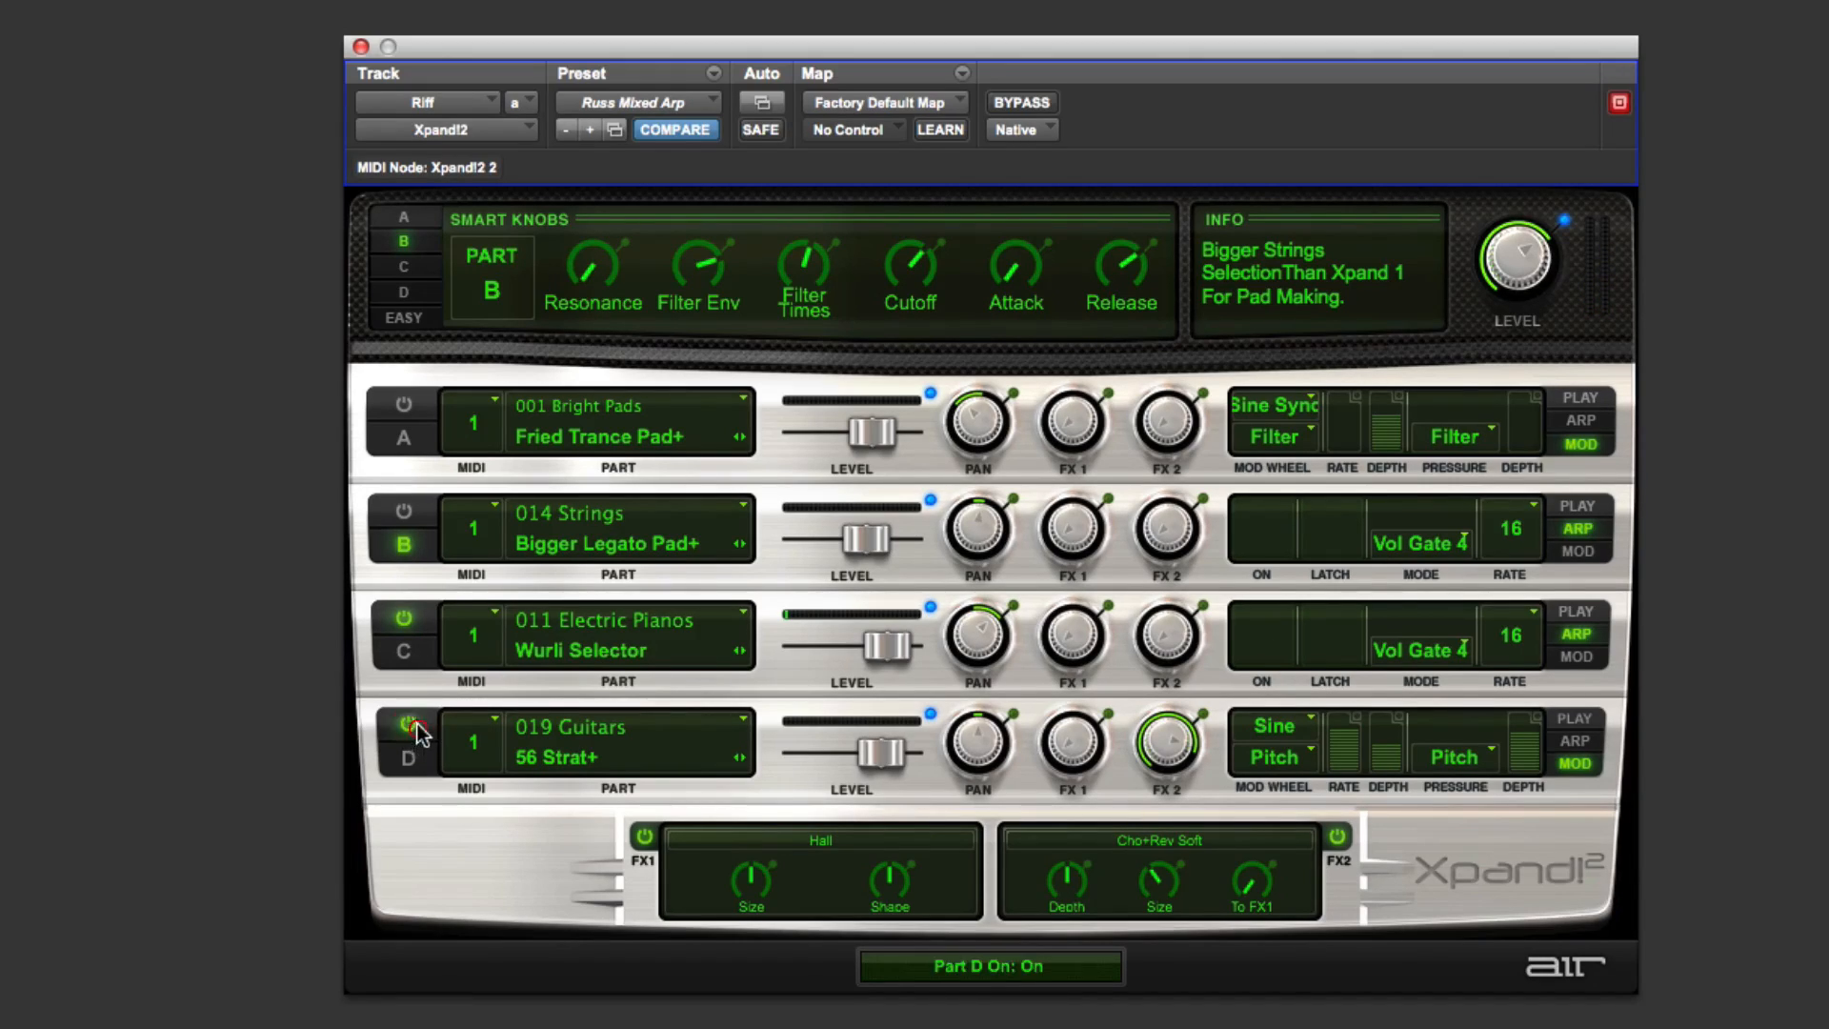
left_click(409, 619)
left_click(408, 724)
left_click(400, 407)
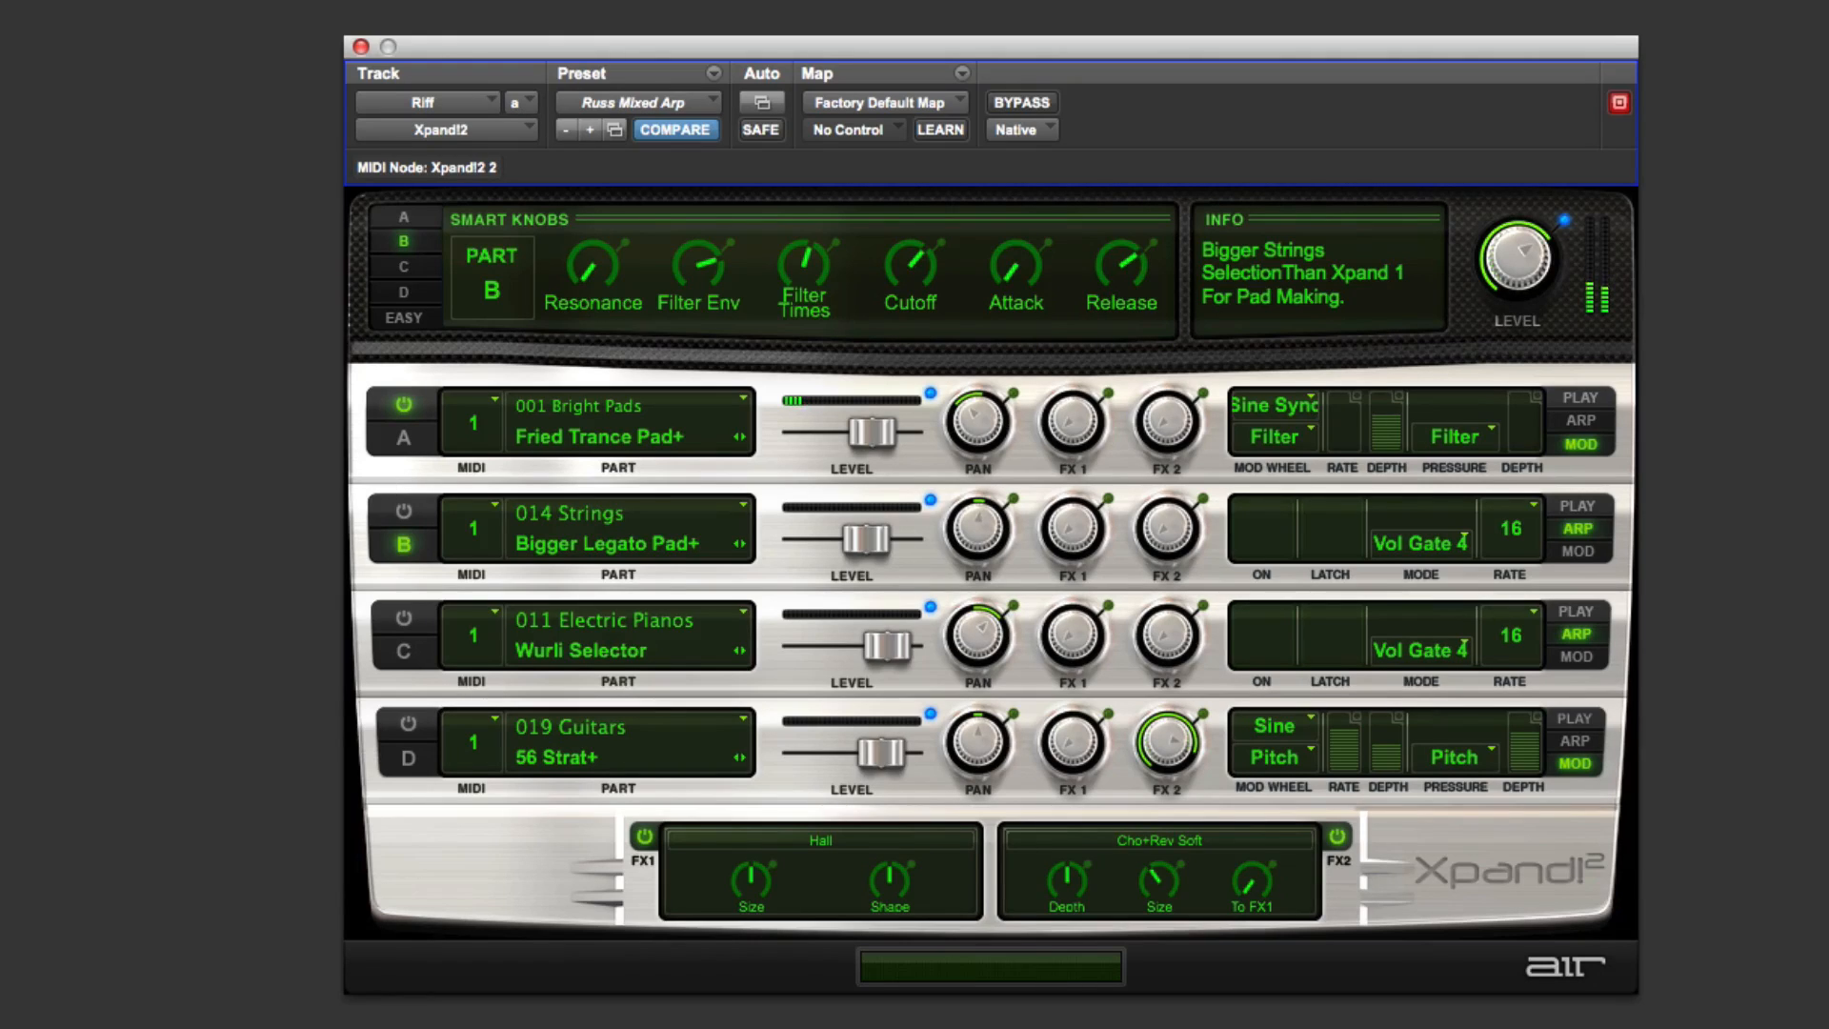
Step: Lower Part A's Cutoff smart knob to 21% and switch Part A to its arpeggiator
left_click(404, 217)
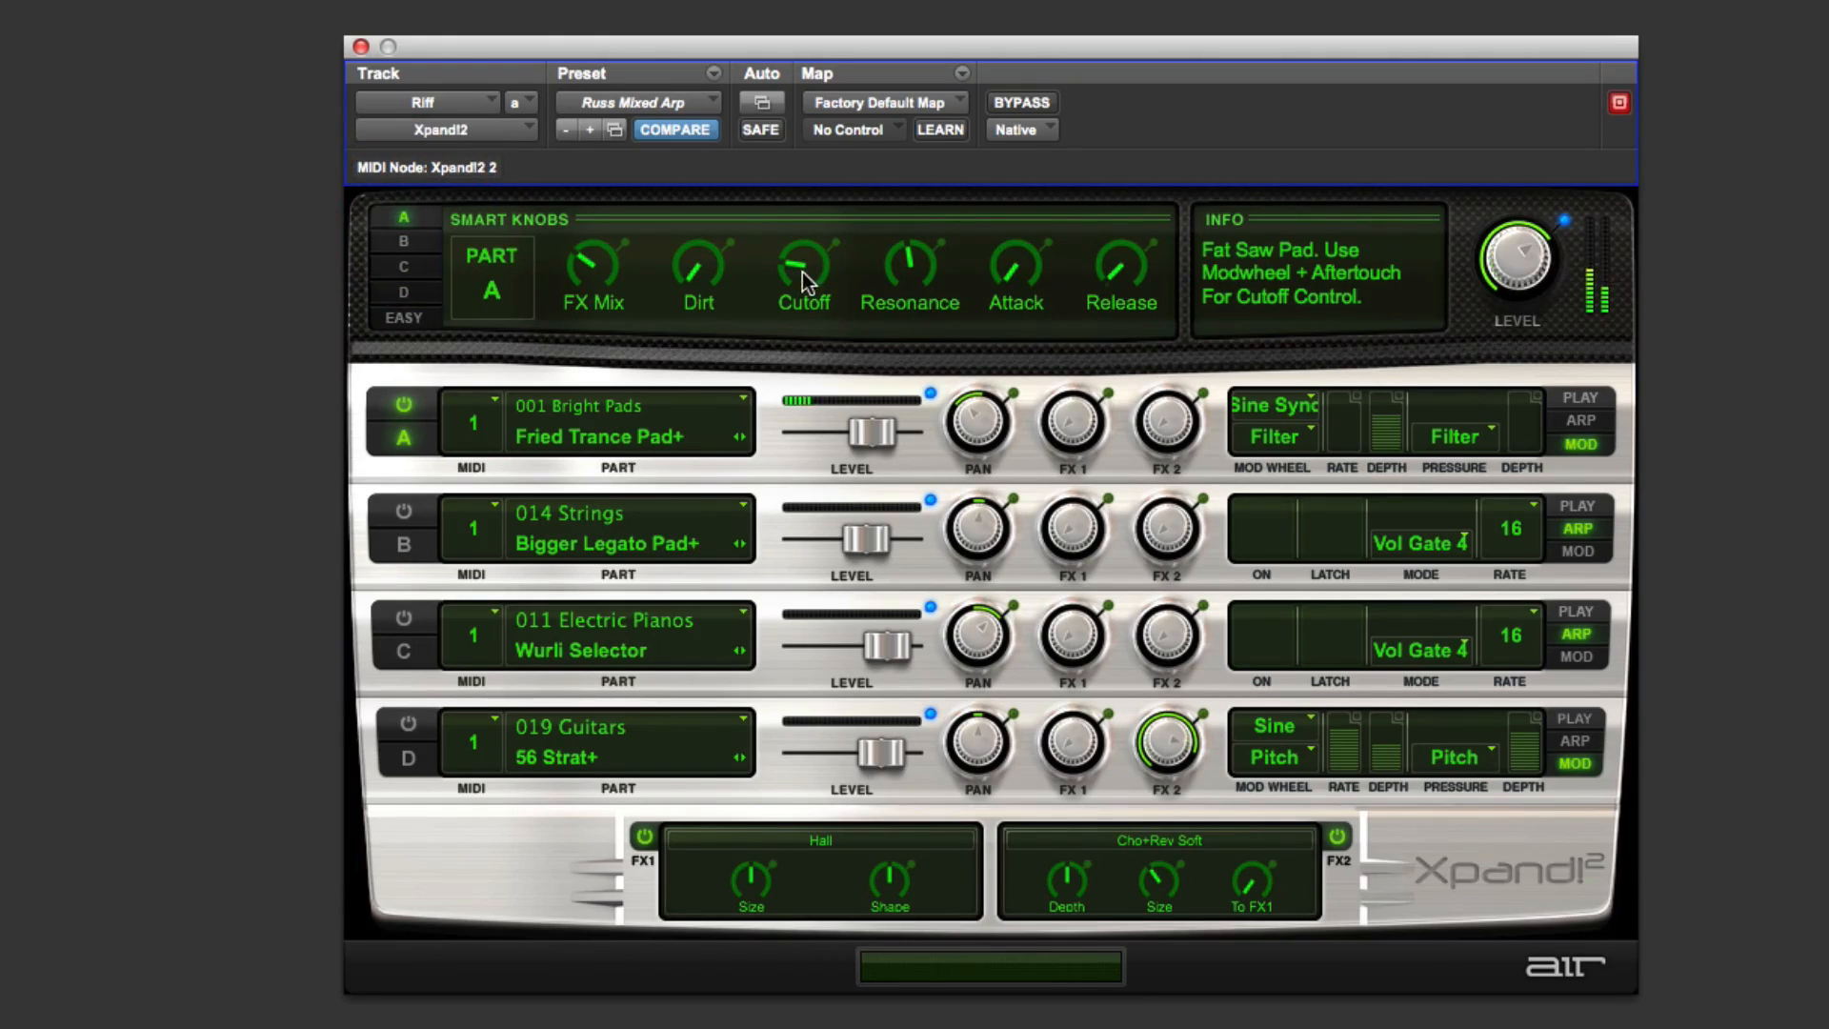
mouse_move(802, 271)
left_mouse_down()
mouse_move(865, 184)
mouse_move(850, 249)
left_mouse_up()
left_click(1604, 423)
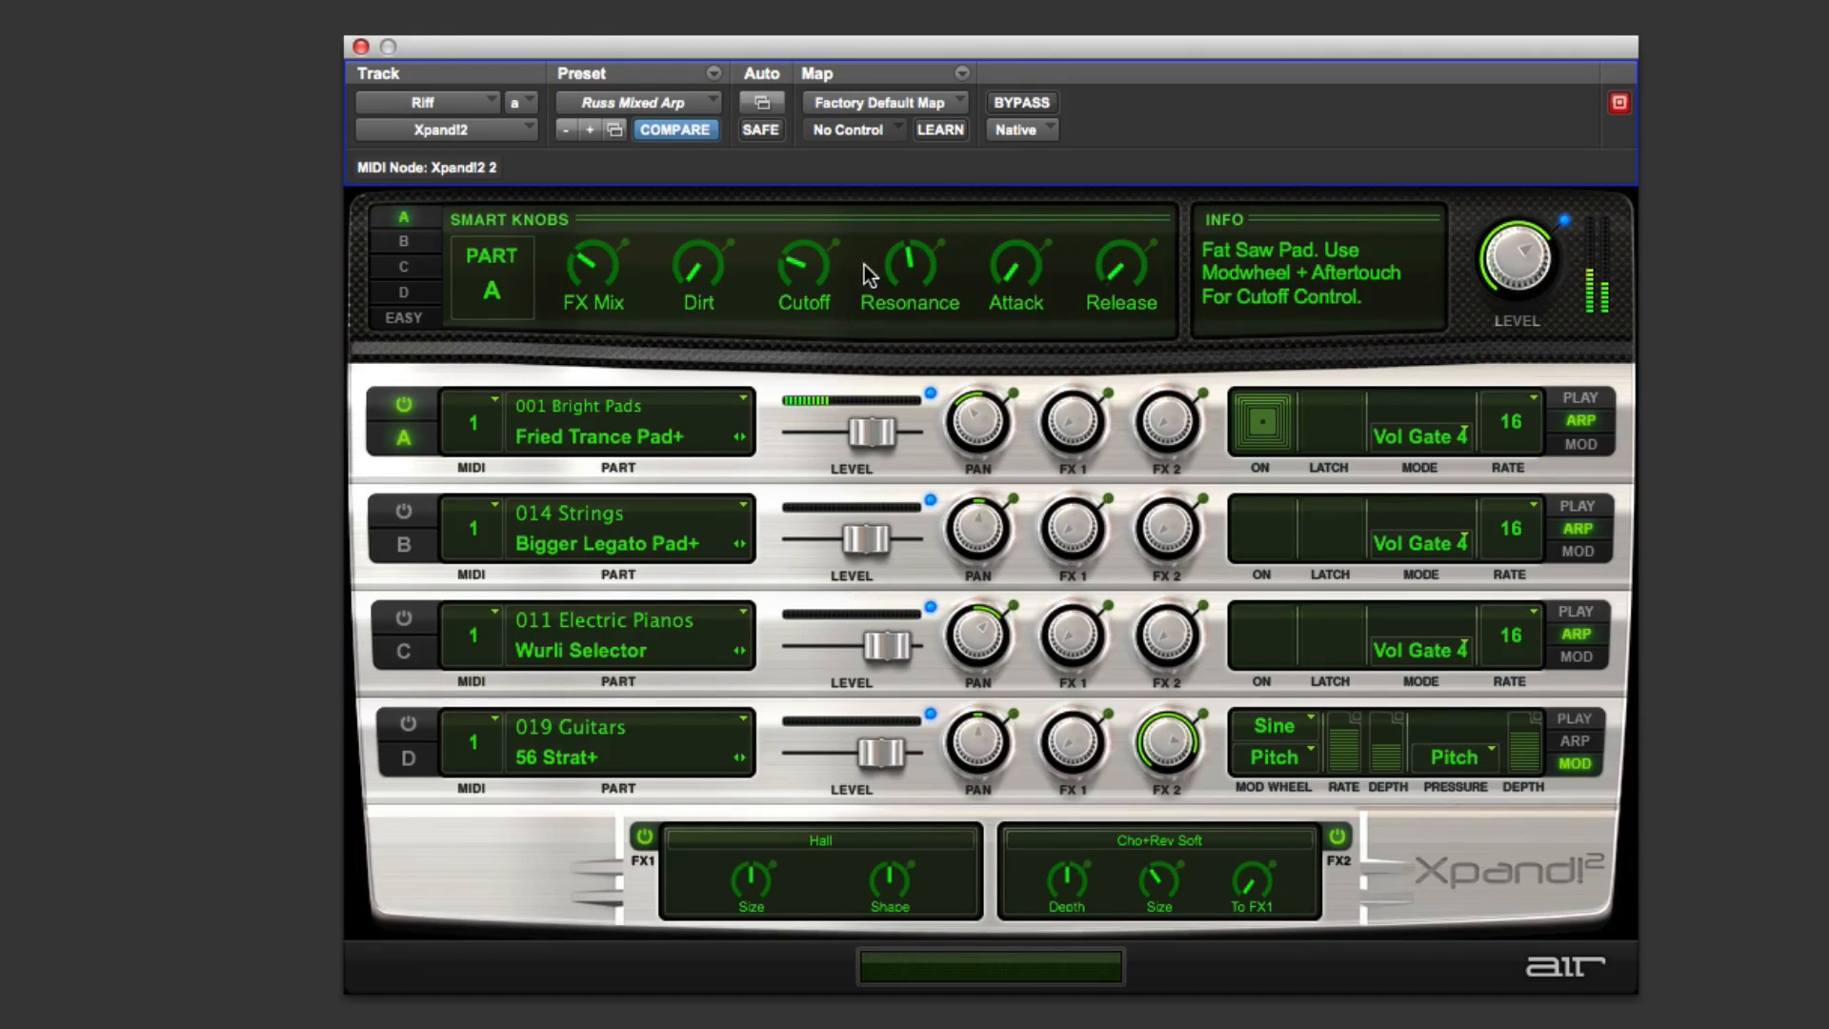
mouse_move(817, 269)
left_mouse_down()
mouse_move(841, 215)
mouse_move(828, 275)
left_mouse_up()
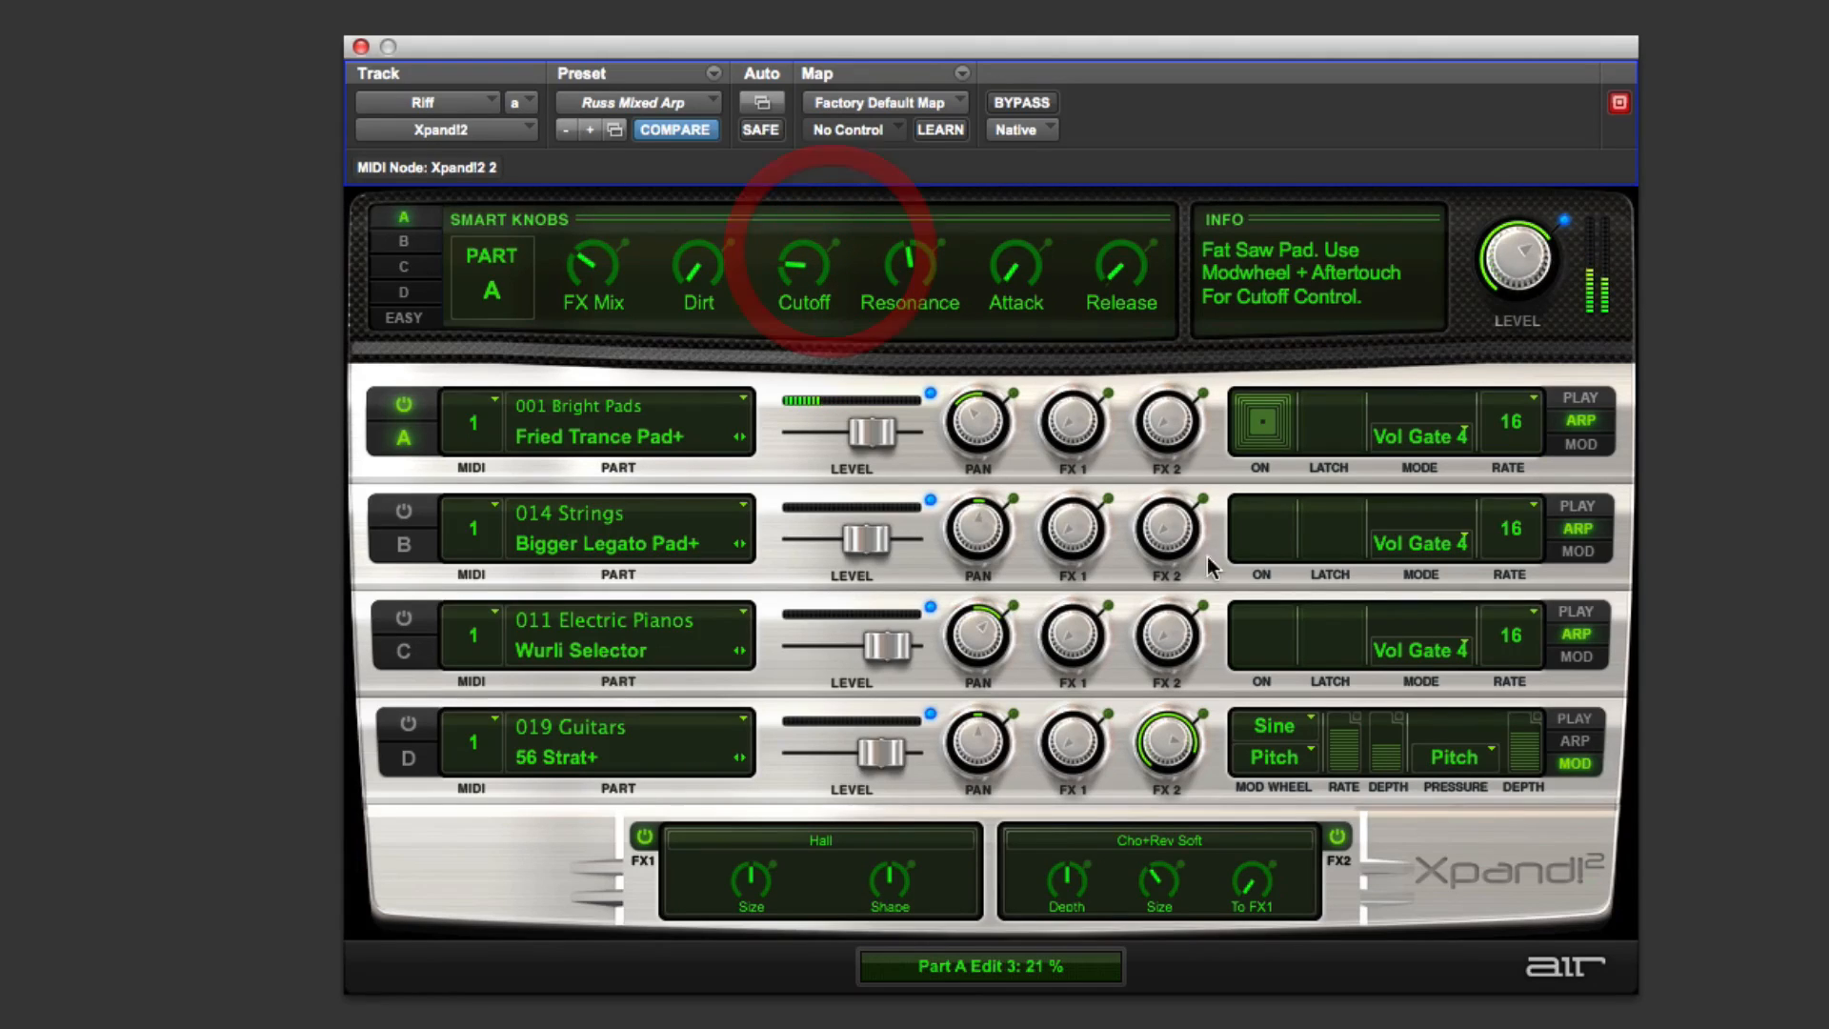
Step: Turn on Part B's arpeggiator and enable Parts B and C alongside Part A
left_click(1262, 528)
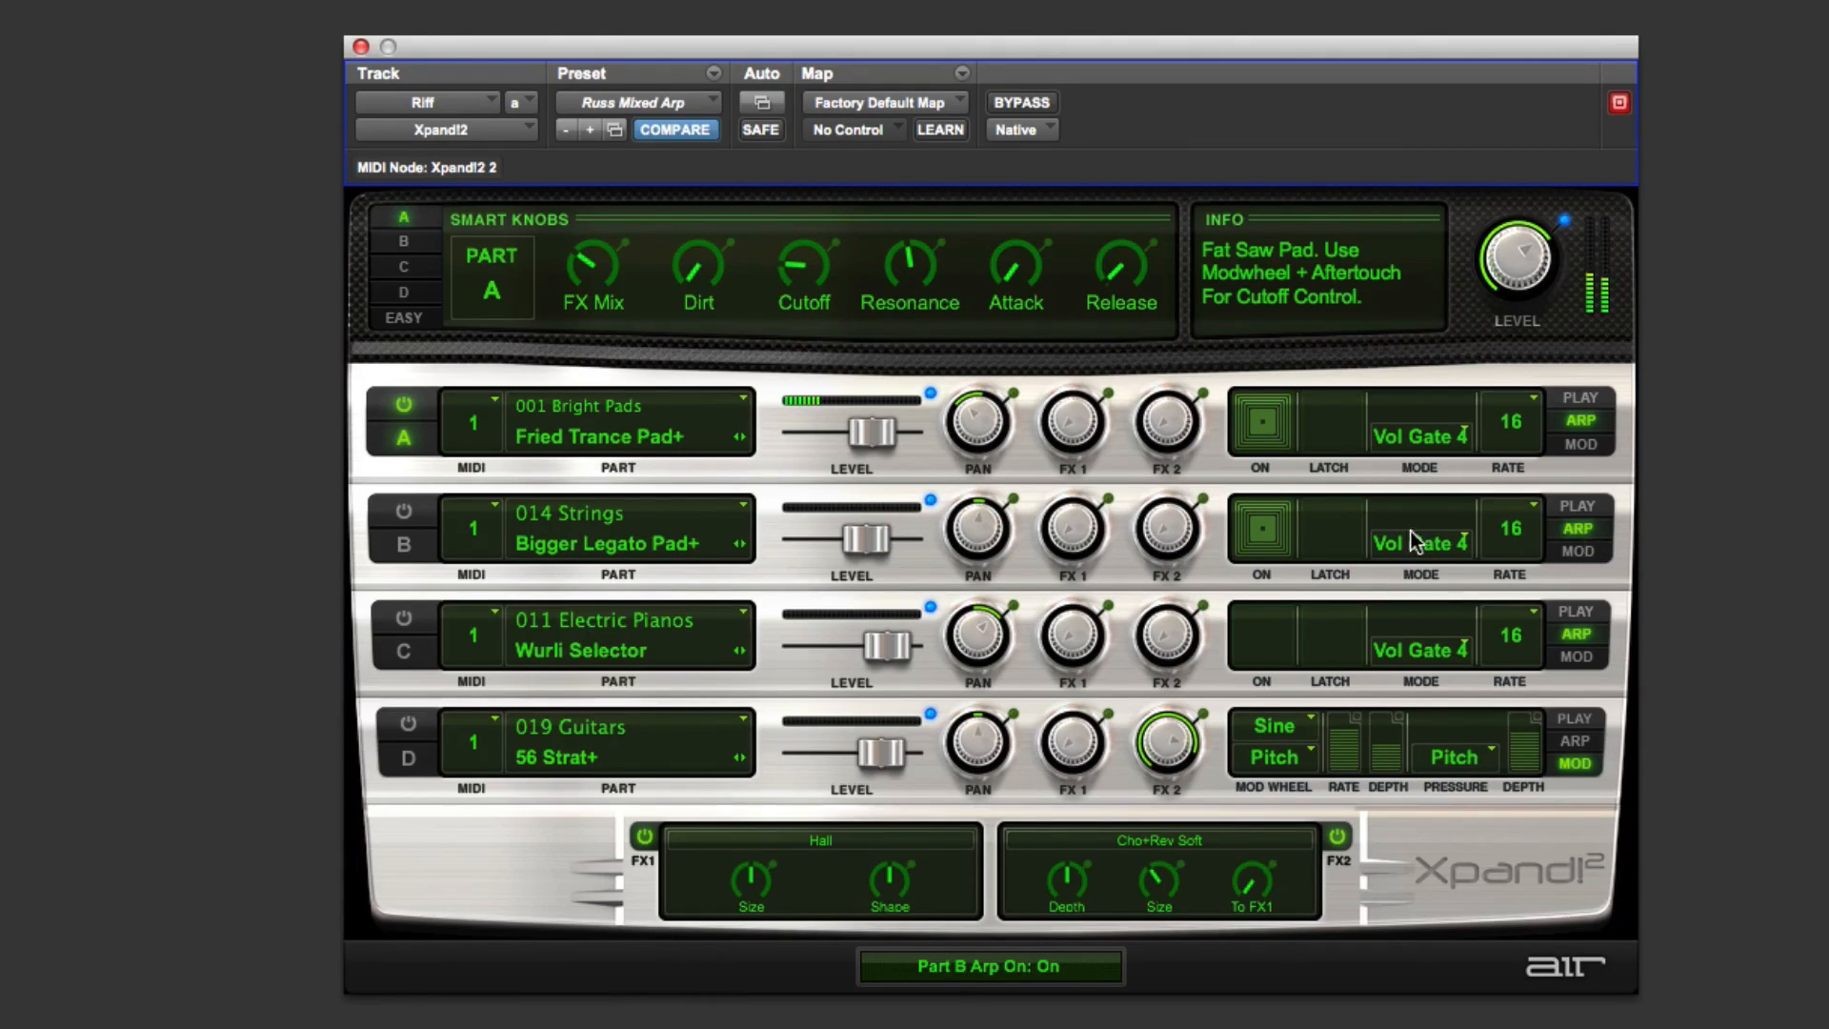
left_click(423, 521)
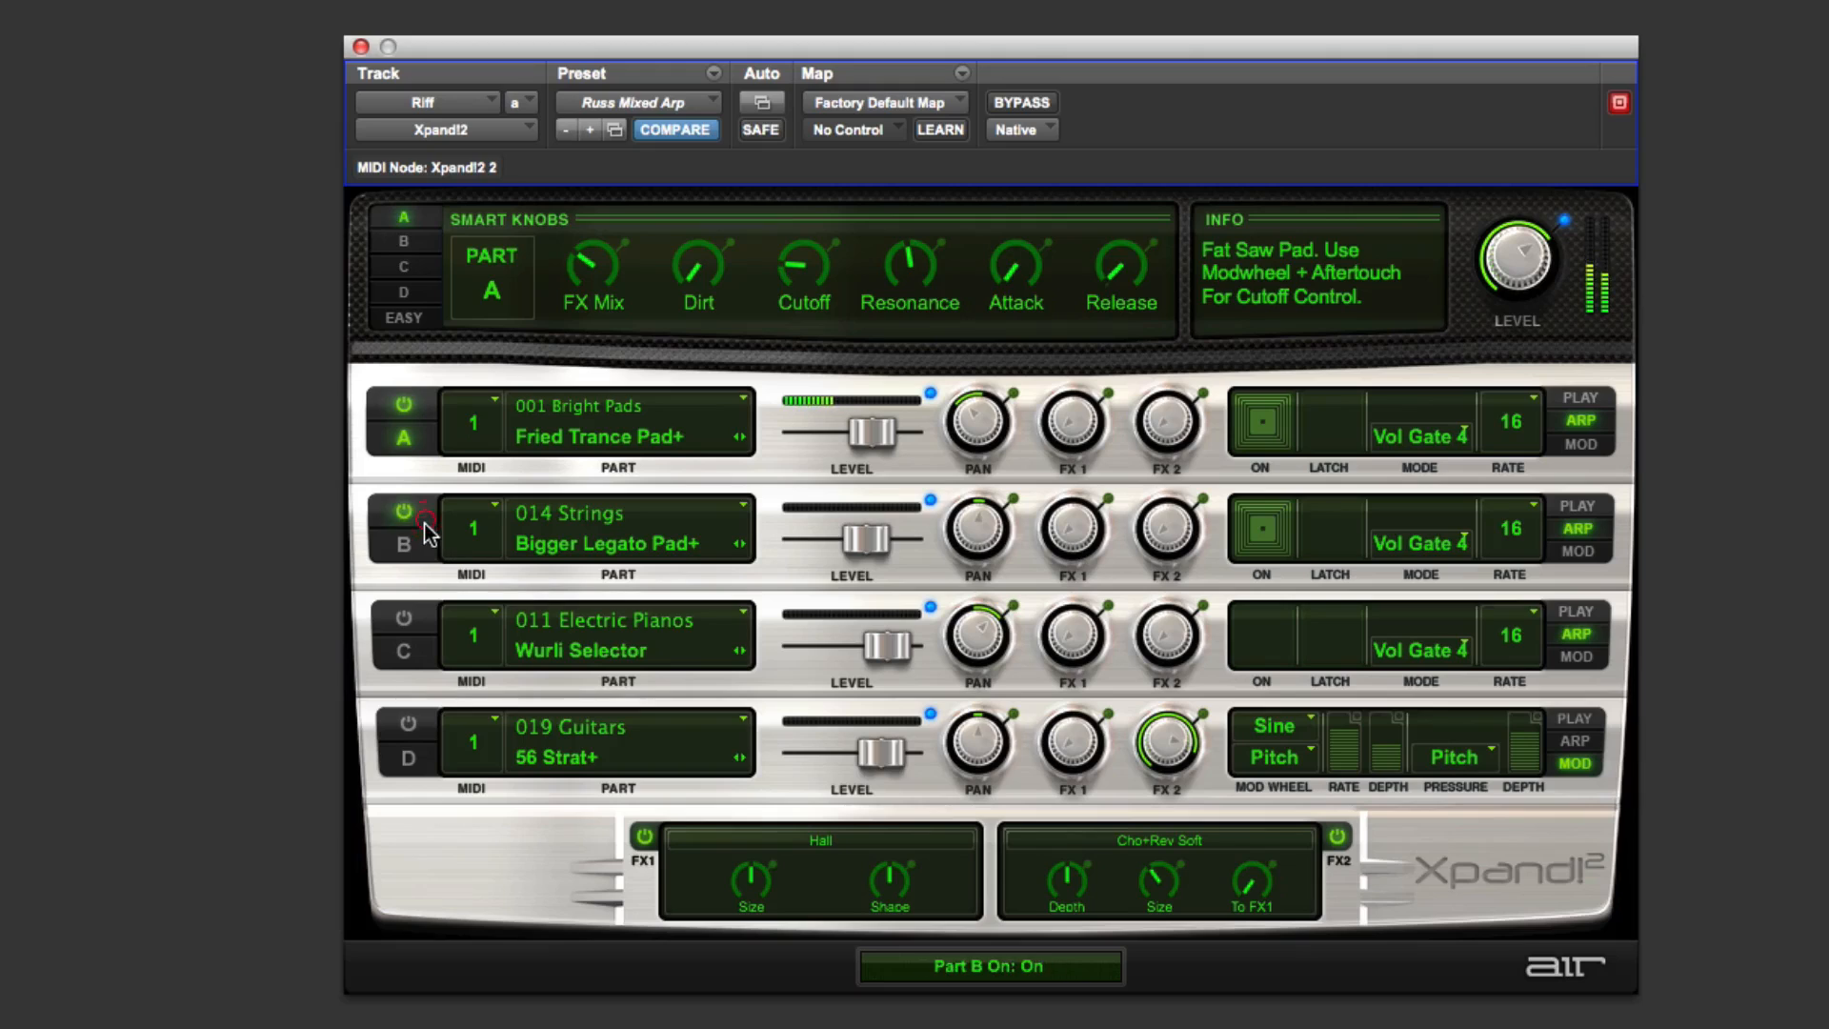
left_click(408, 621)
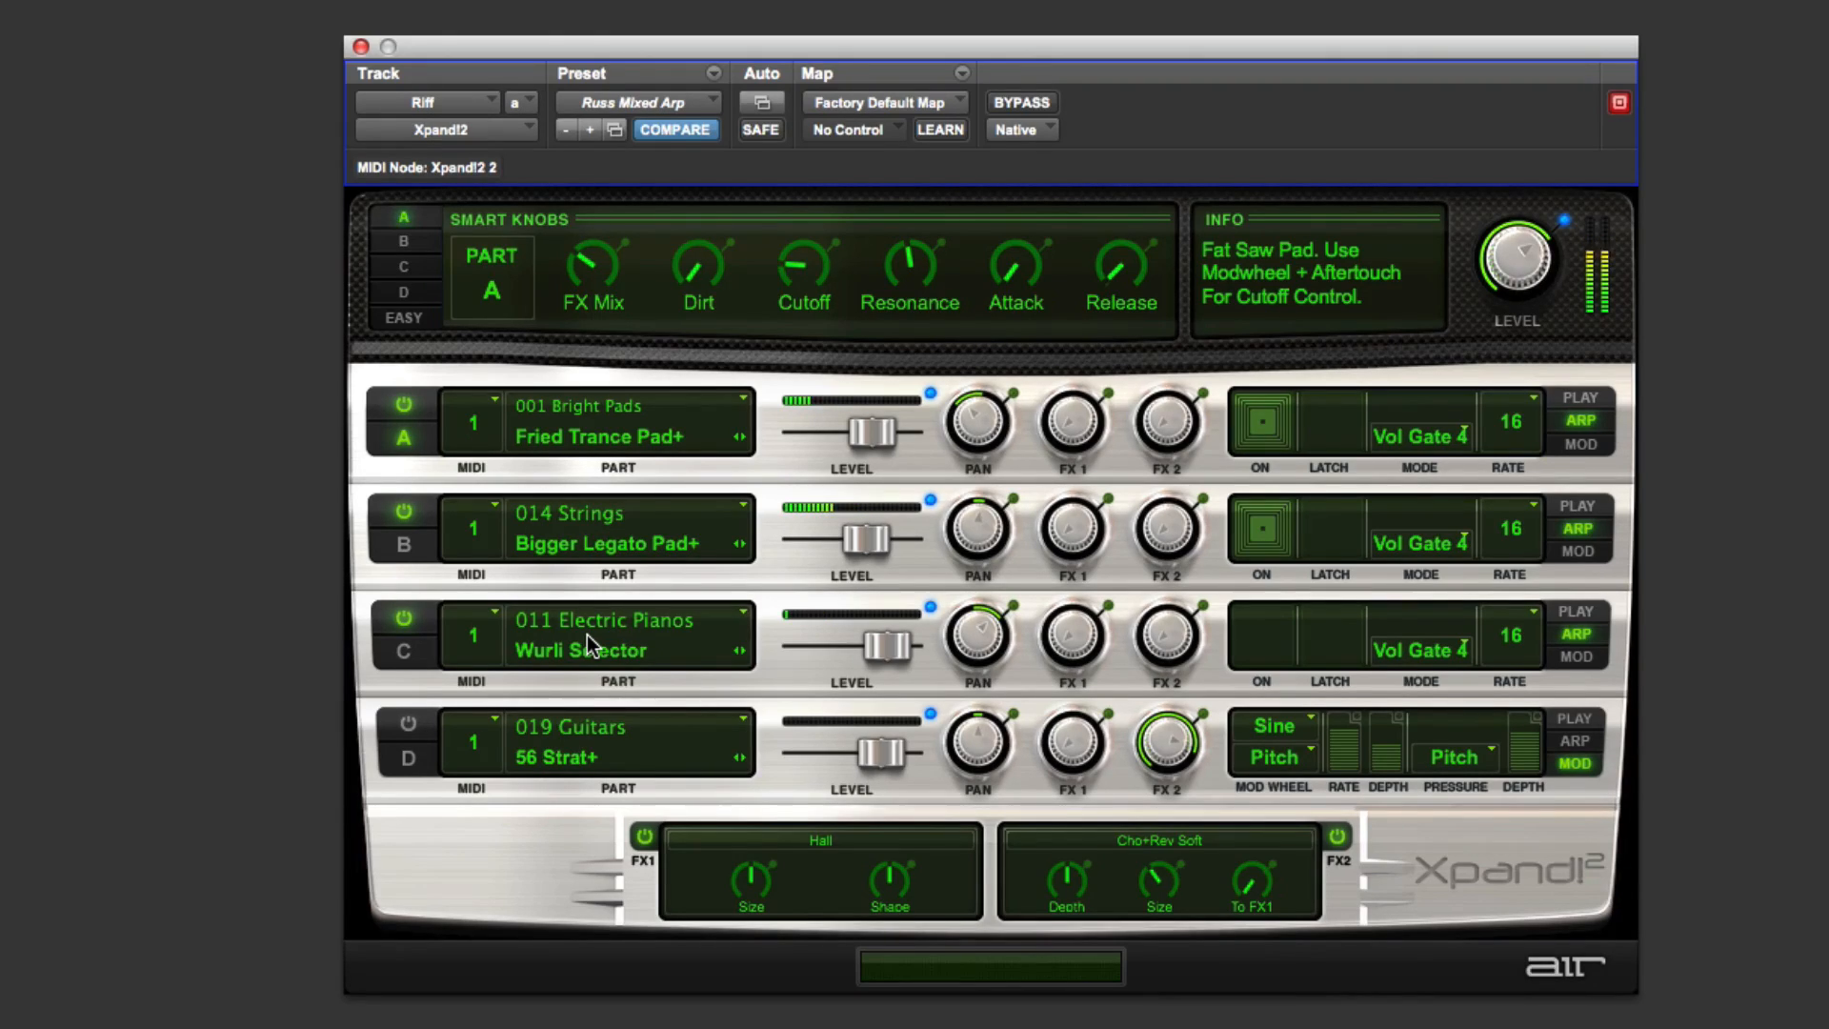
Step: Lower Part B's Cutoff smart knob and Part A's level slider
left_click(419, 243)
left_click_drag(916, 269, 928, 385)
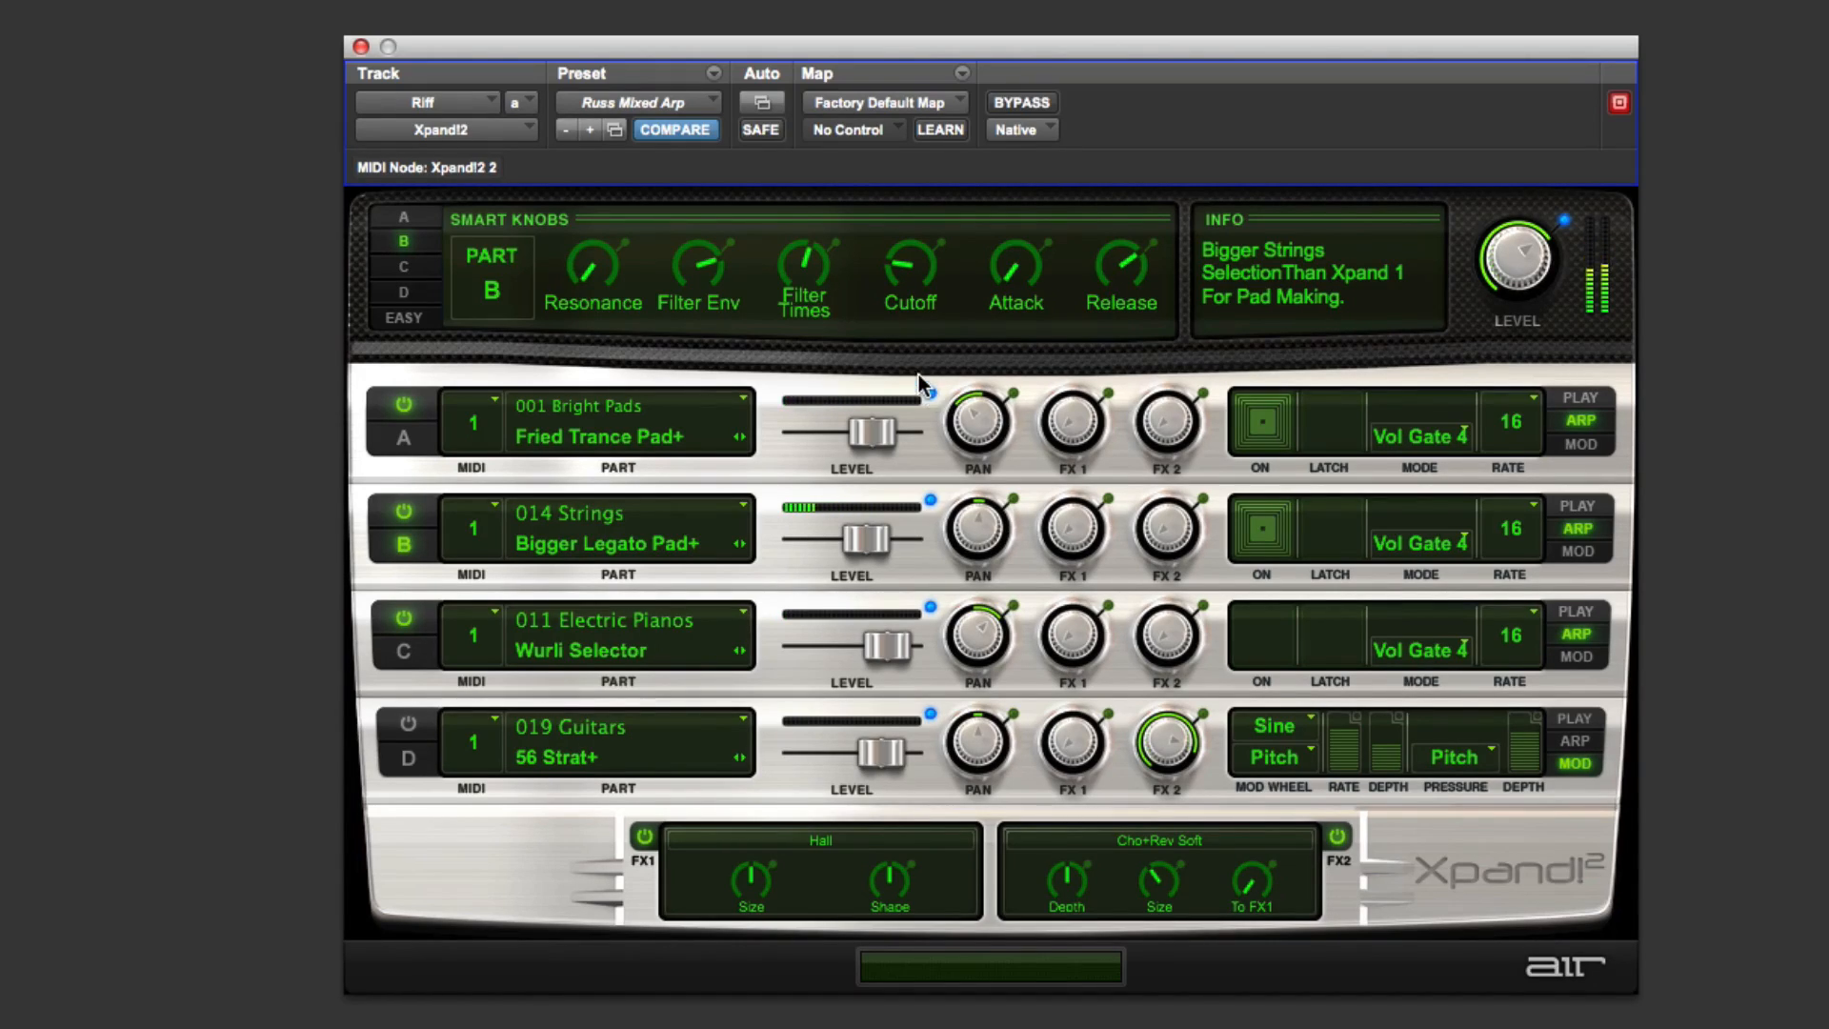
right_click(876, 434)
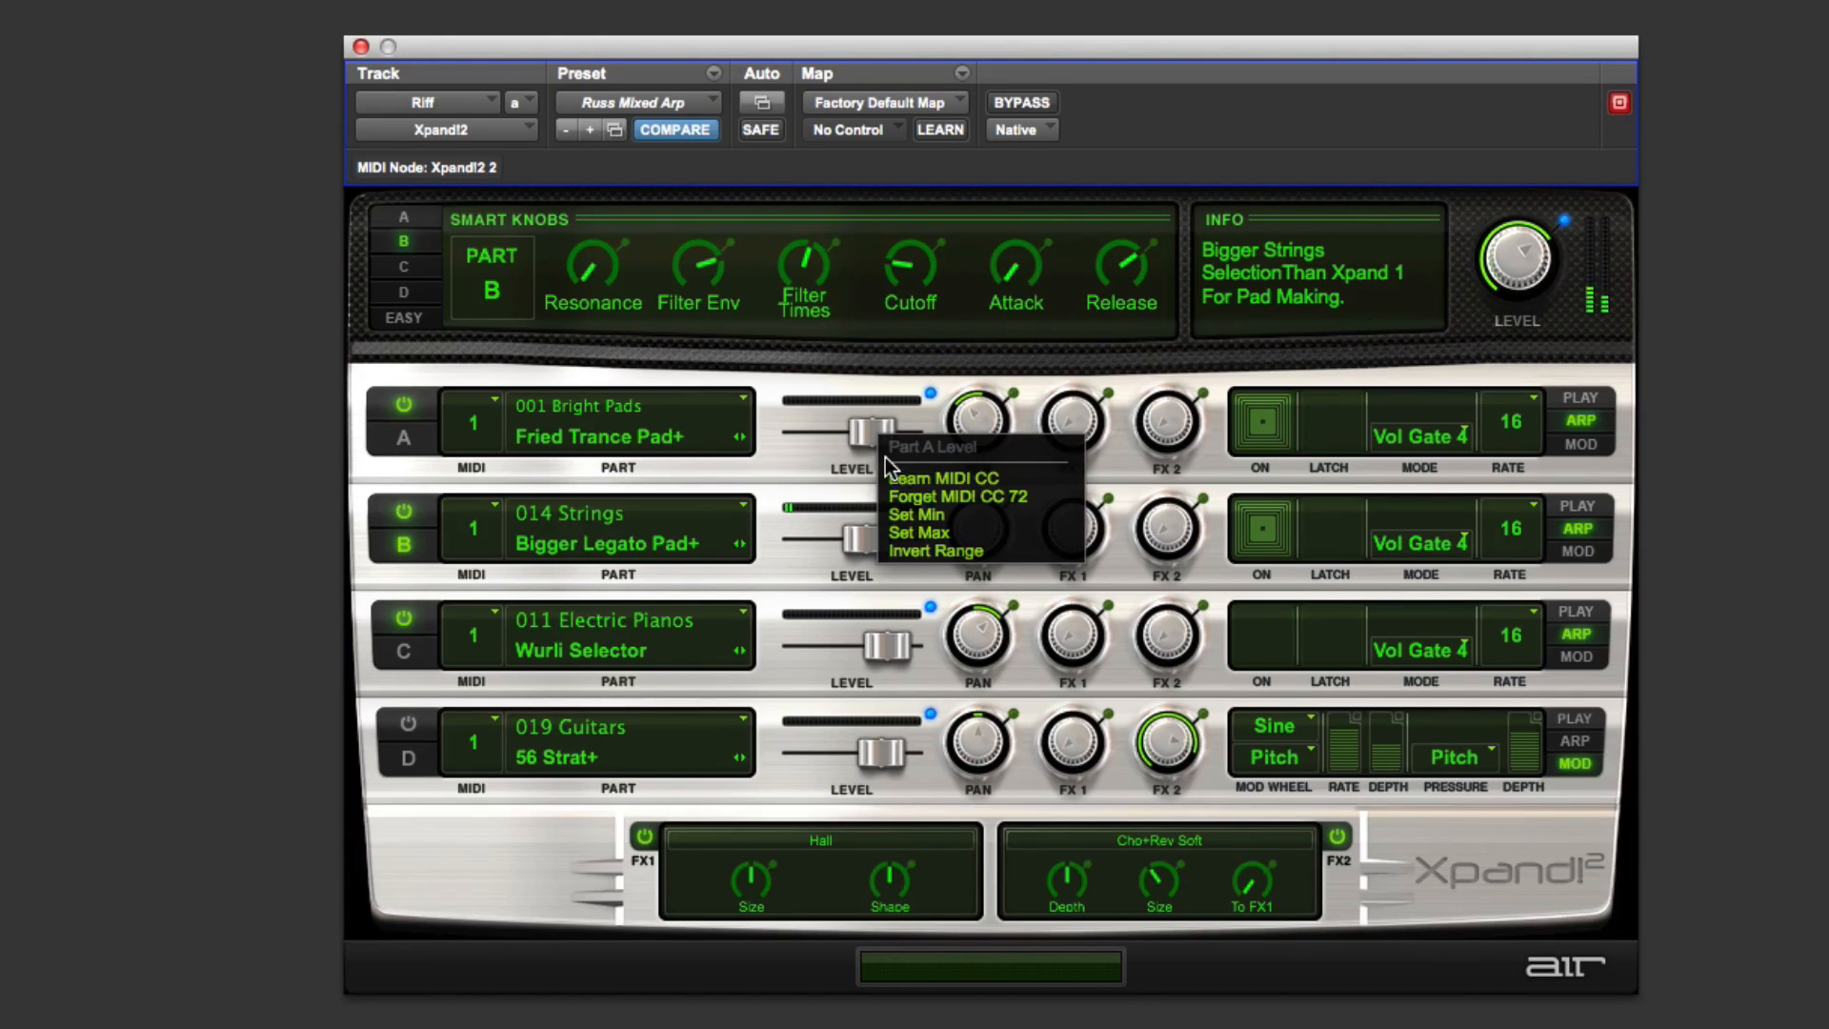
left_click(814, 467)
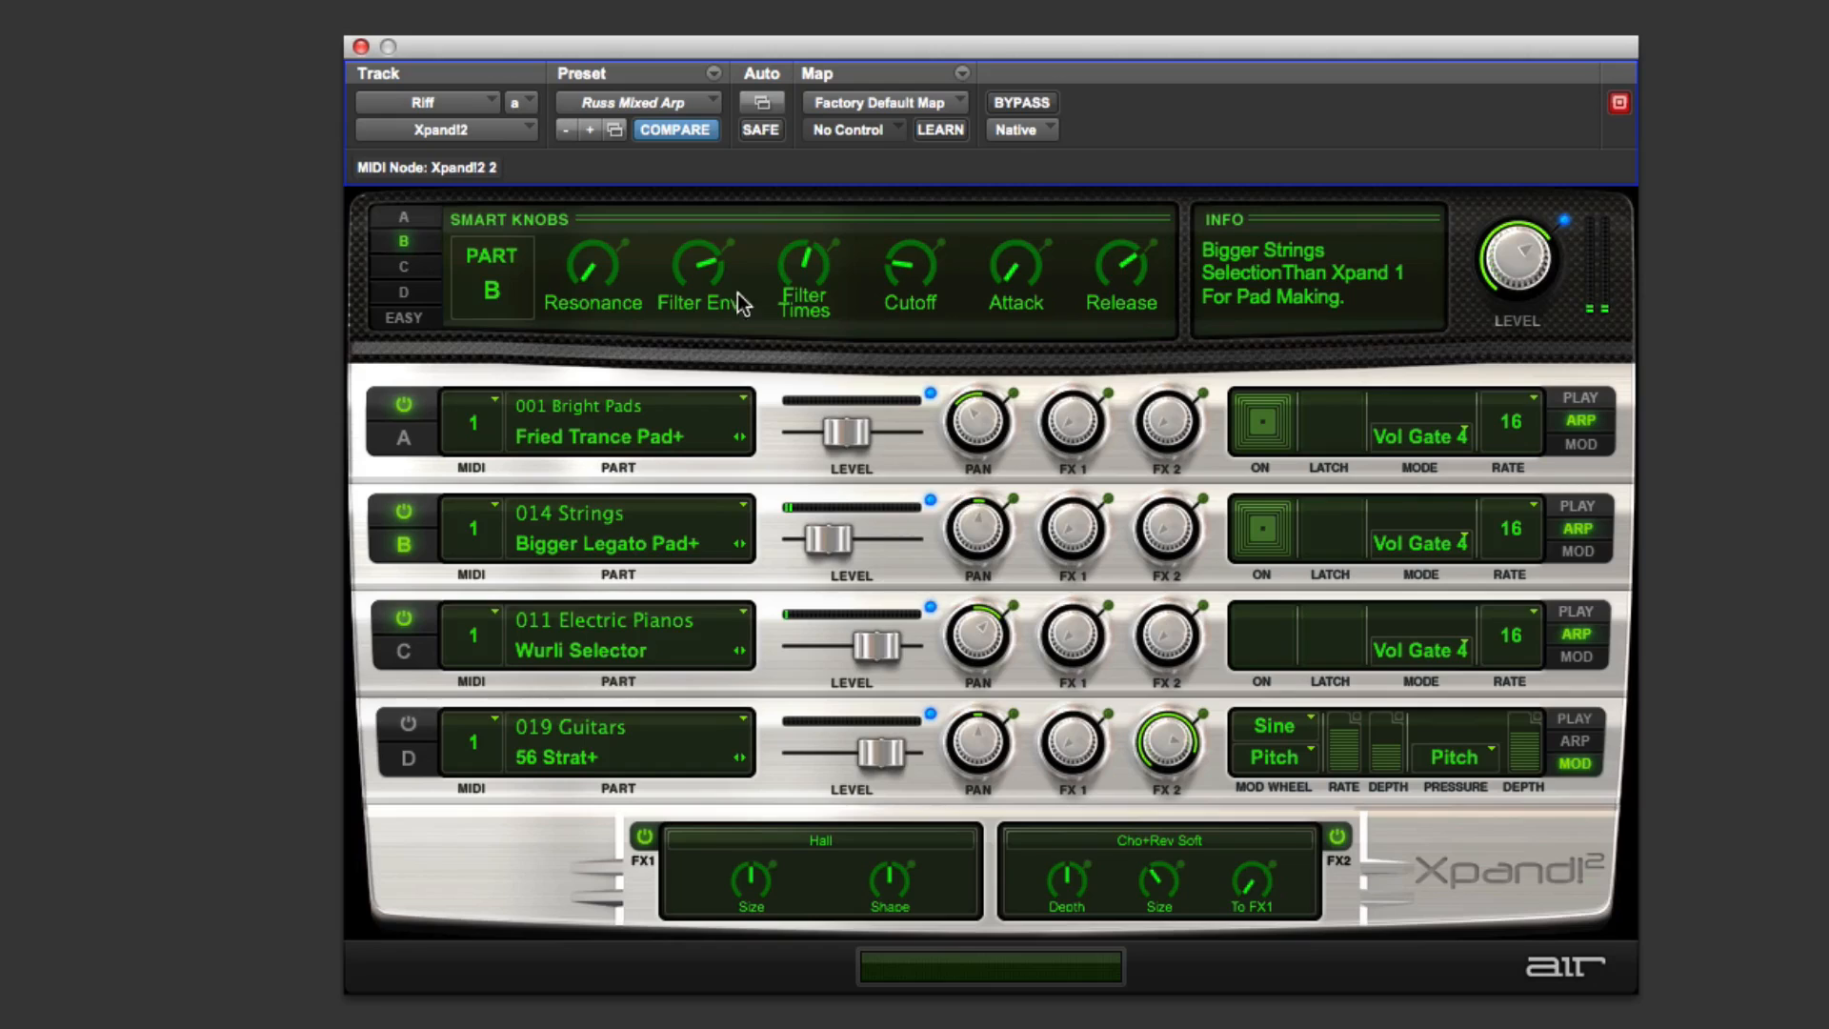
Step: Inspect the pan knobs of Parts A and C
left_click(972, 438)
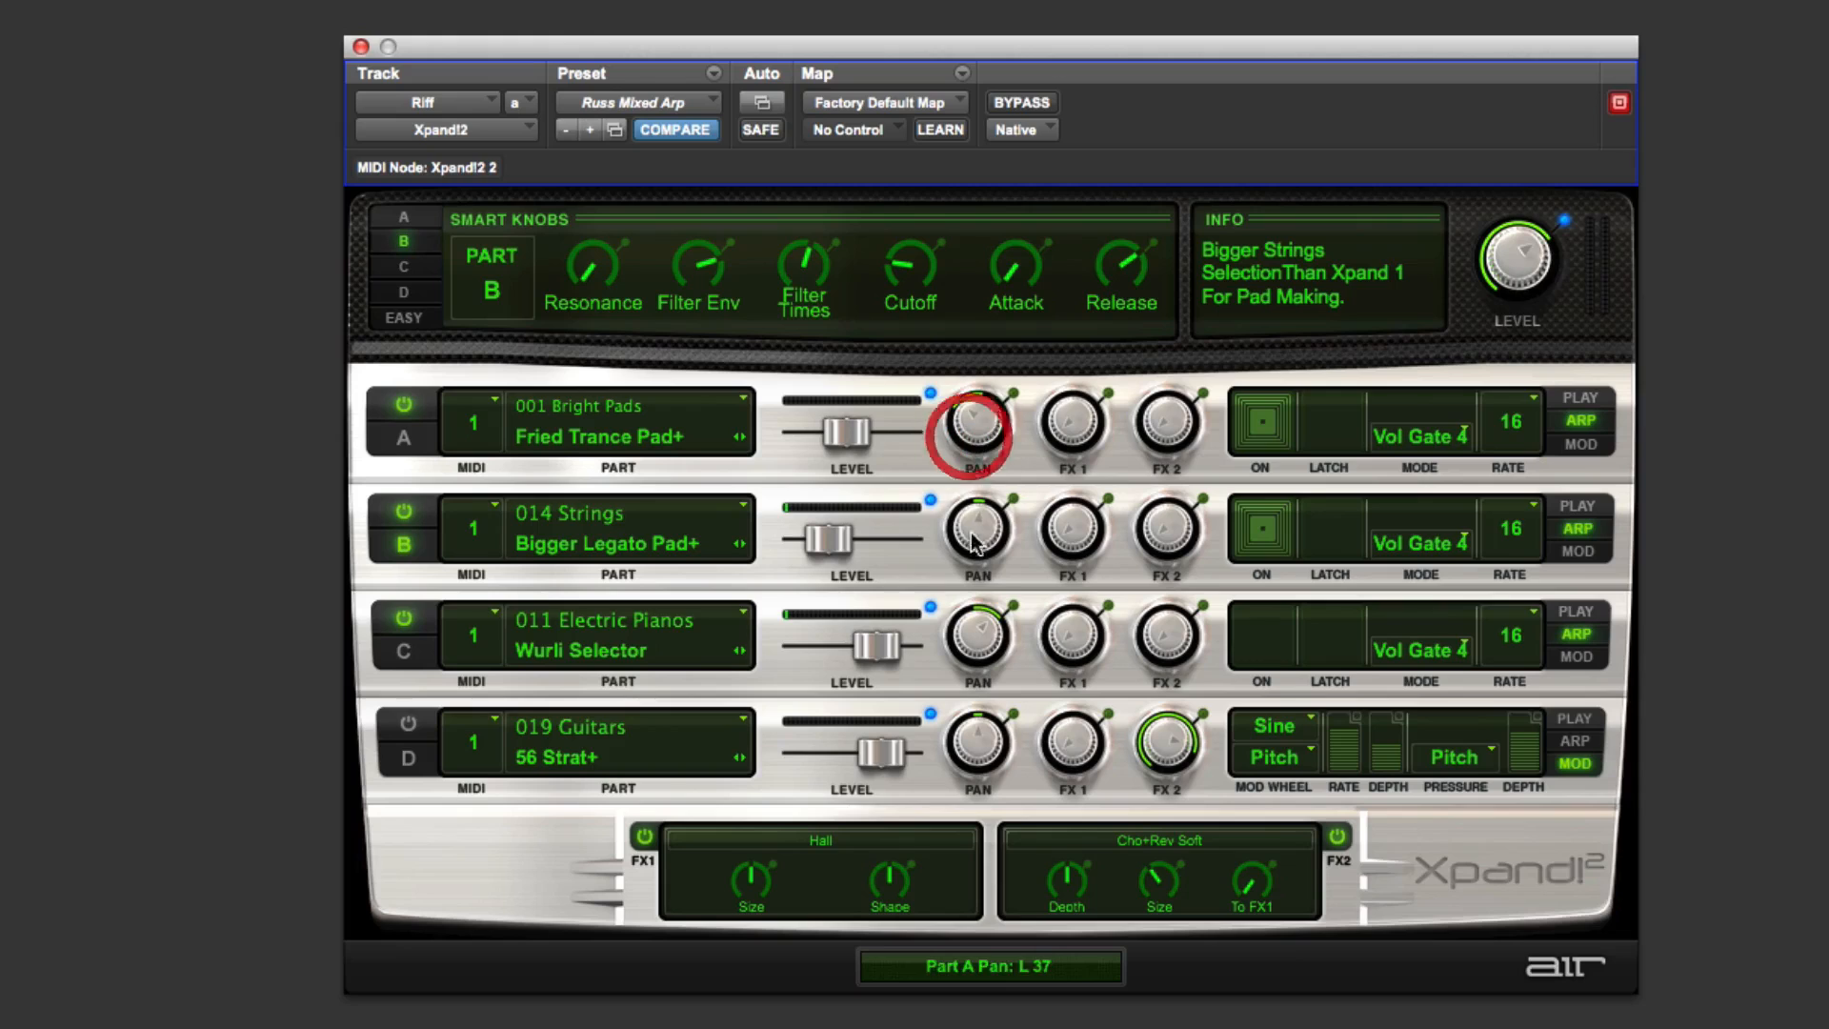
left_click(975, 646)
left_click_drag(974, 642, 974, 644)
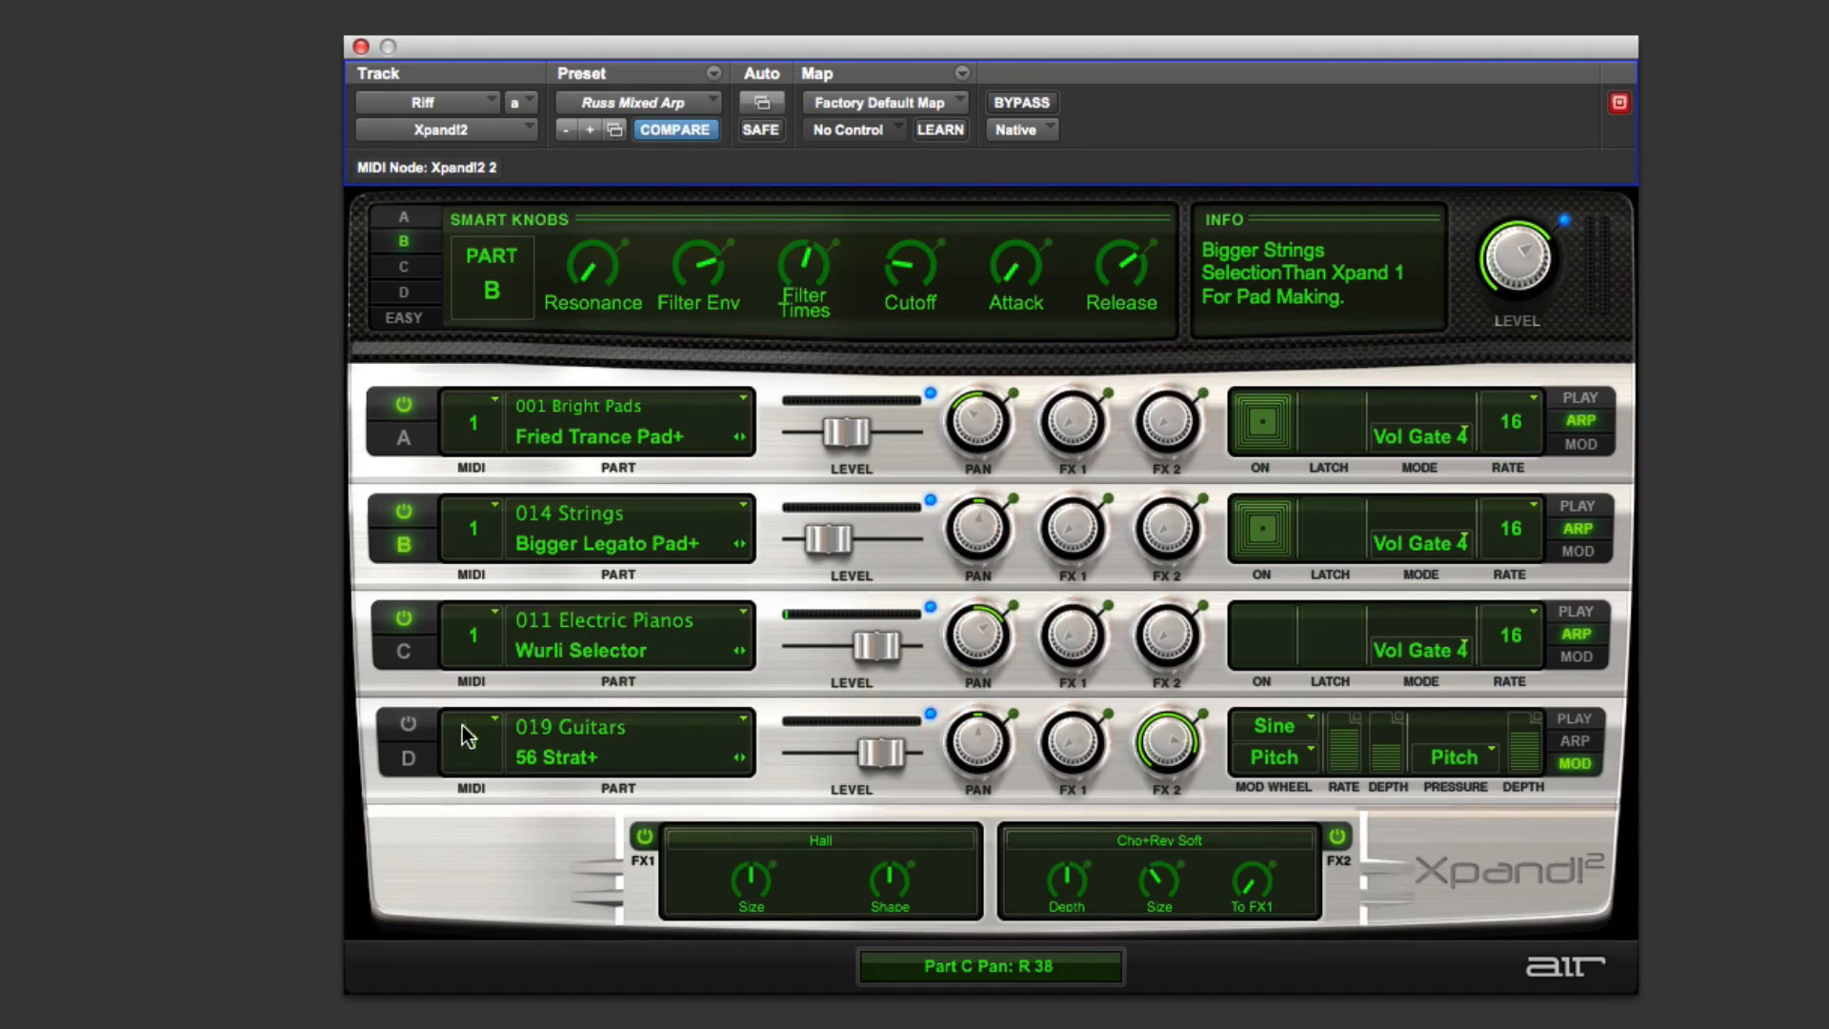
Step: Enable Part D and switch it to its arpeggiator, toggling Part C's arp On switch
left_click(416, 724)
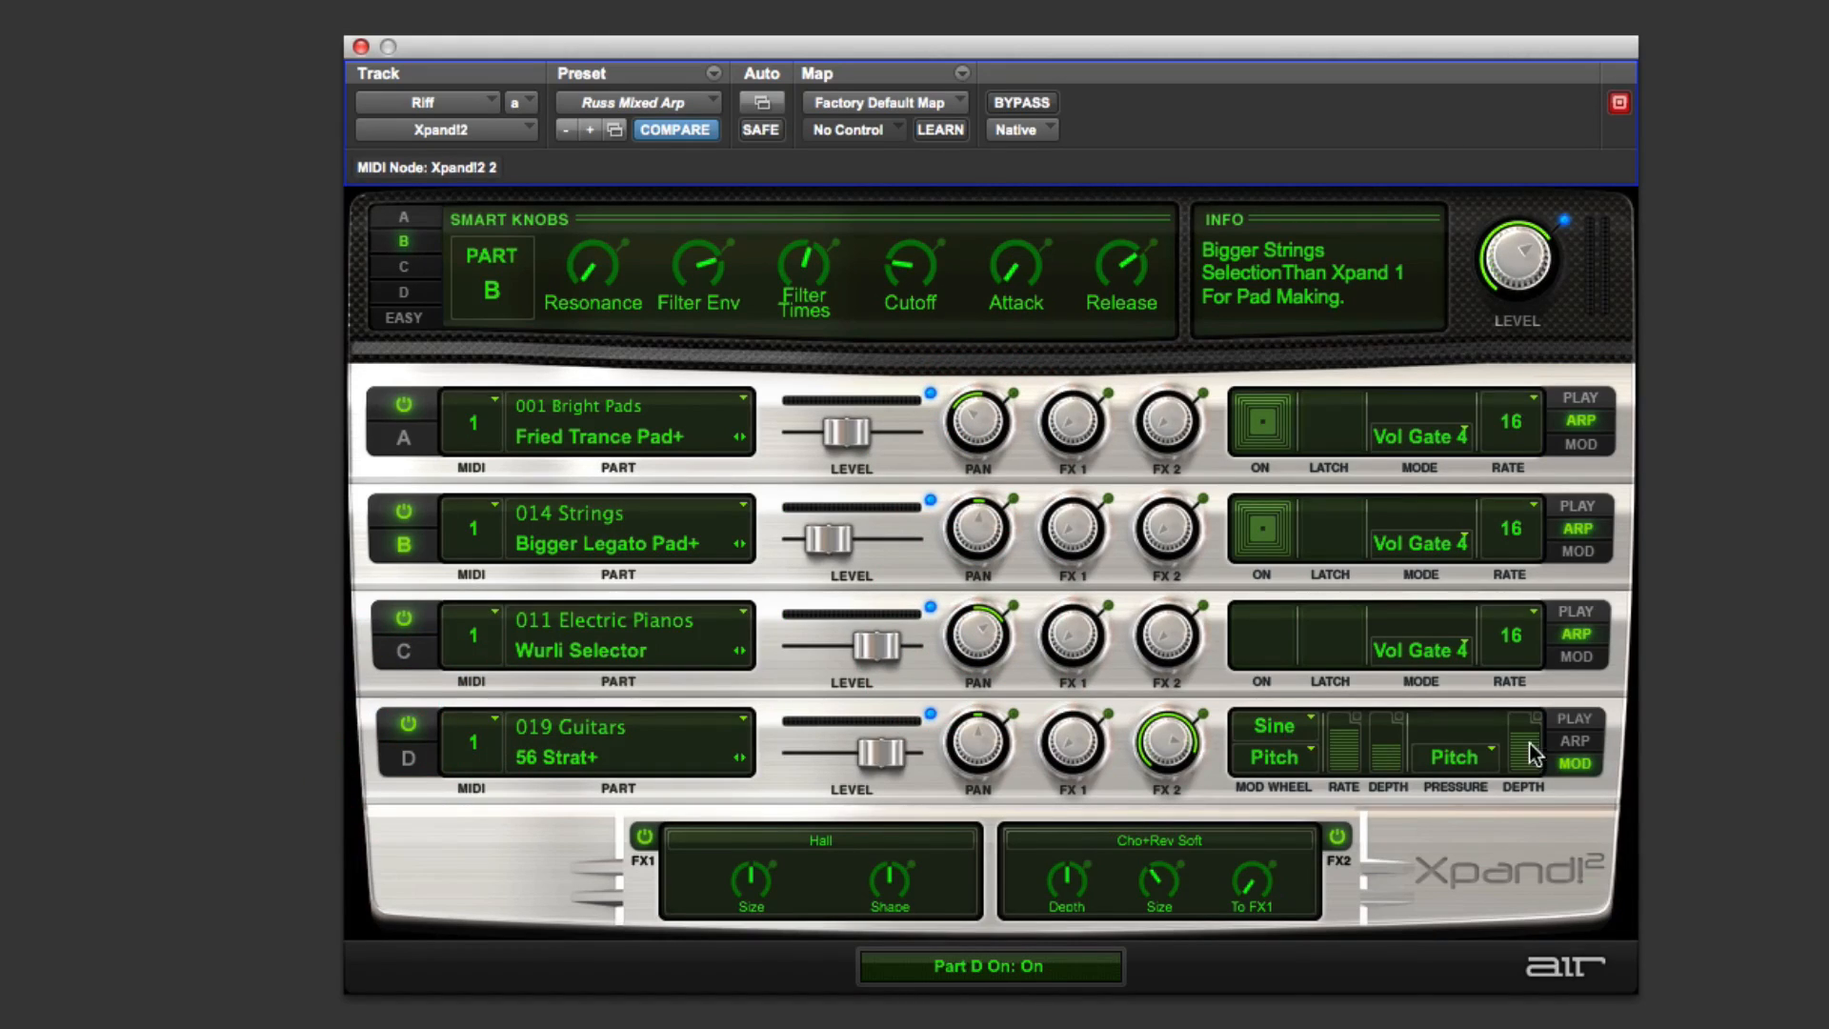
left_click(1575, 746)
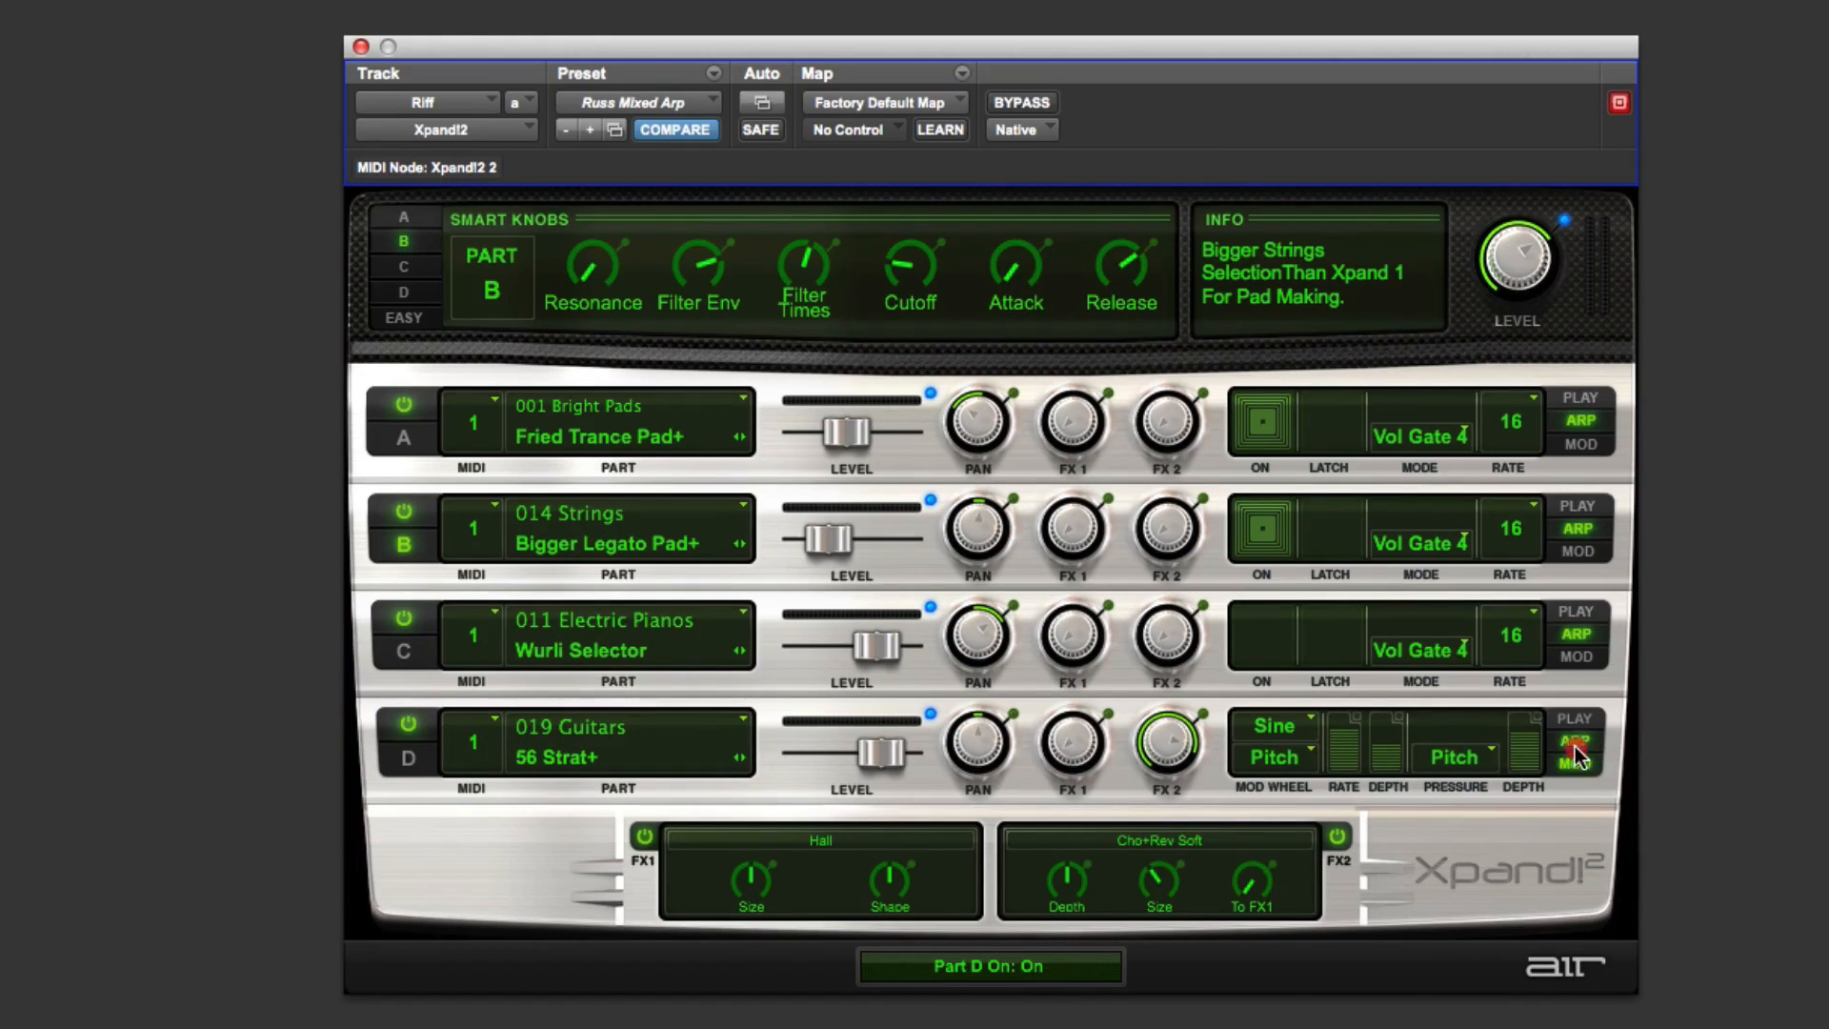
left_click(1257, 631)
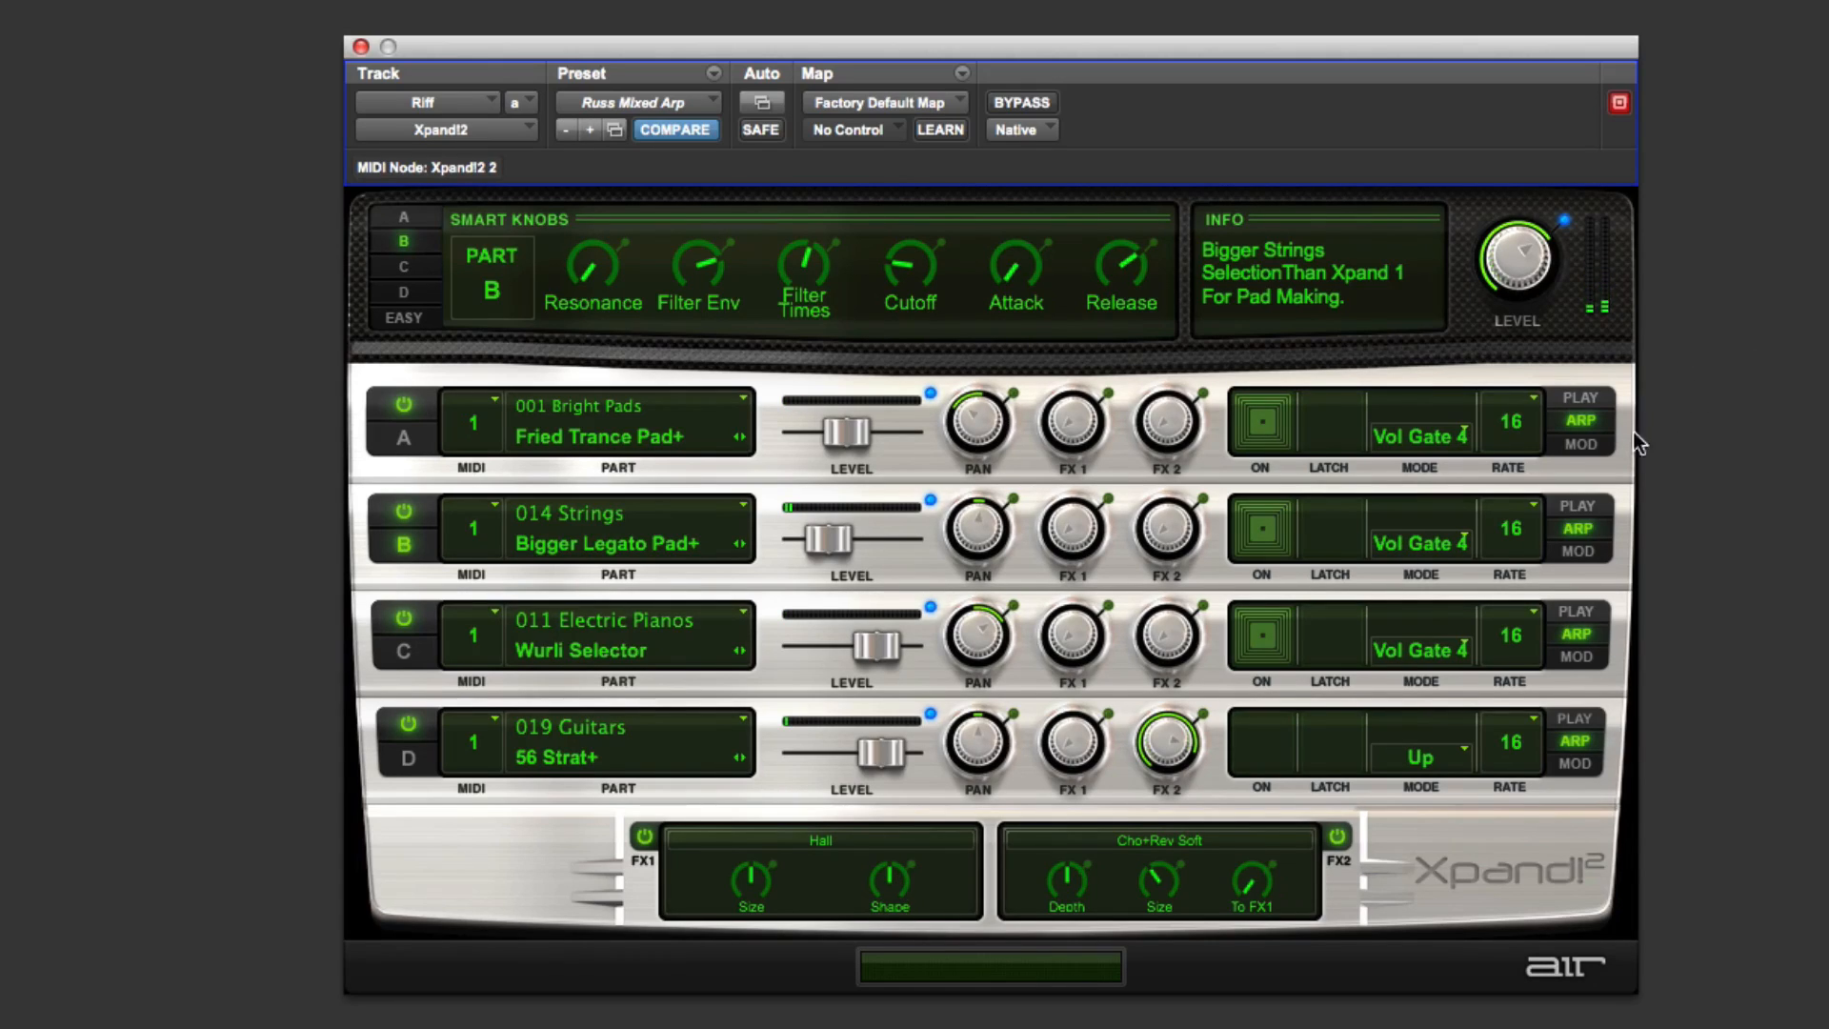
Step: Switch Parts A, B and C back to mod mode
left_click(1580, 444)
left_click(1585, 551)
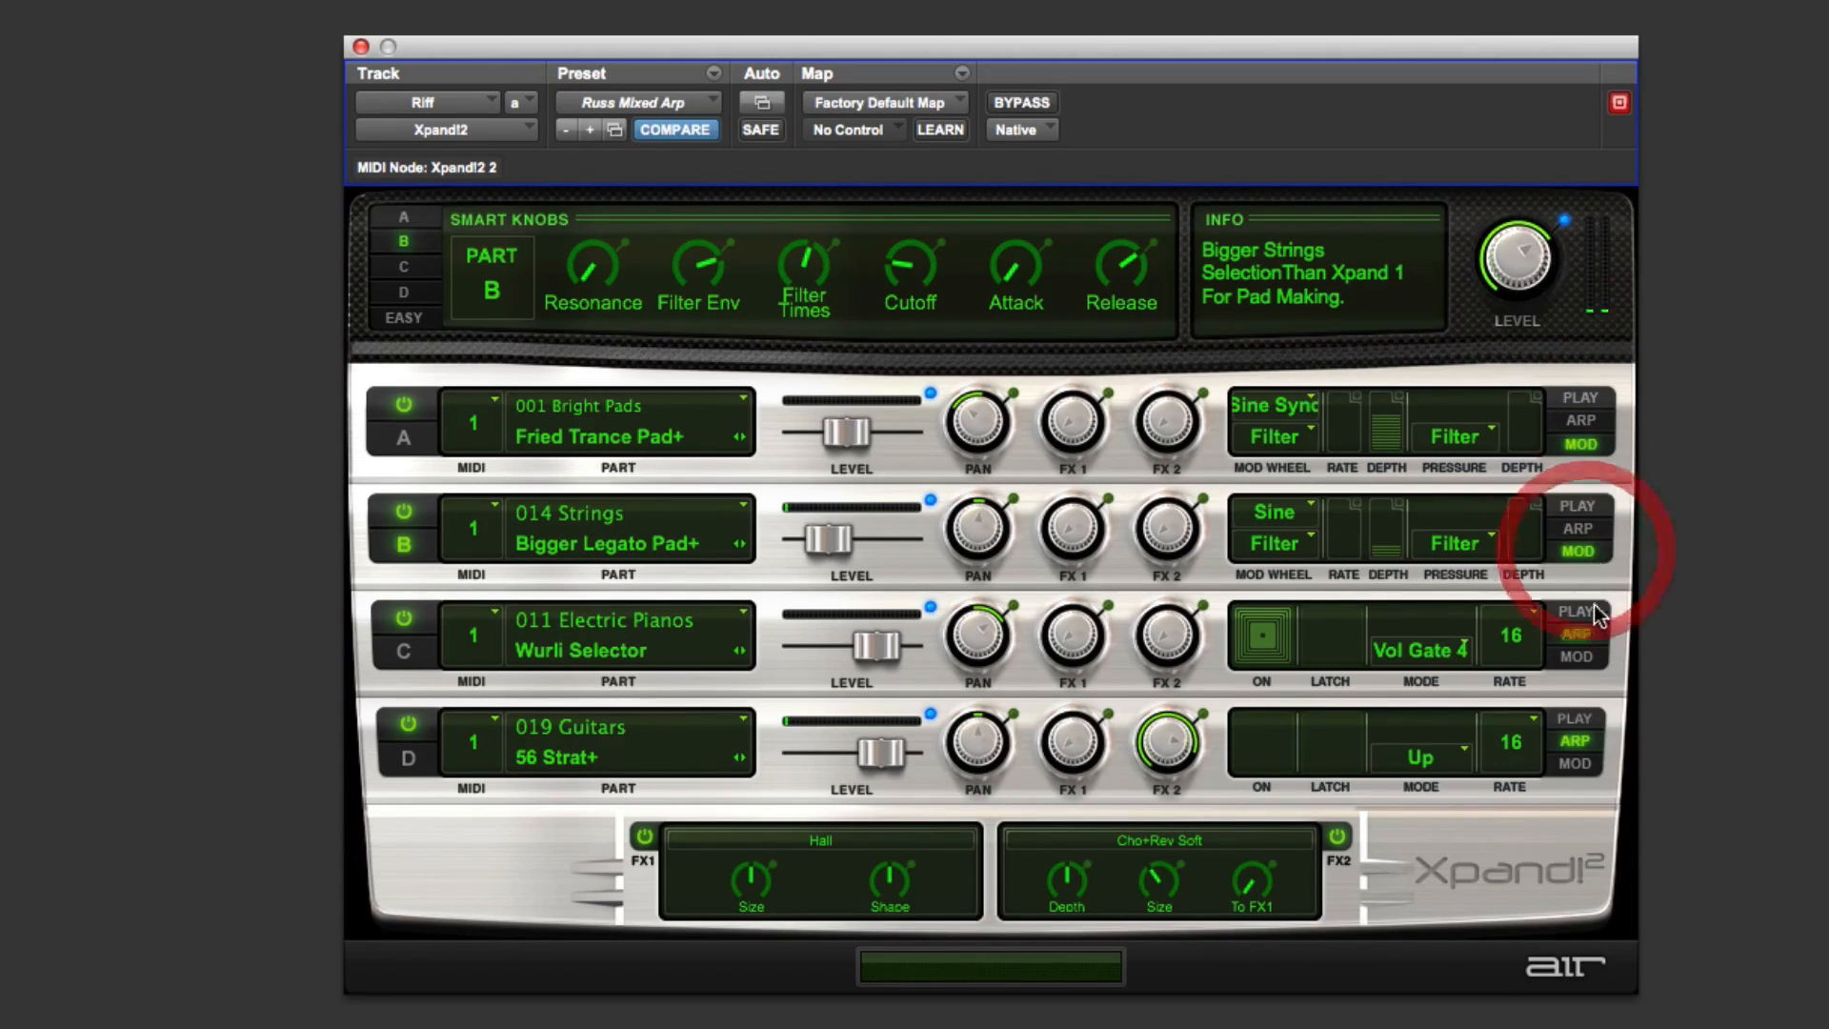
left_click(1591, 657)
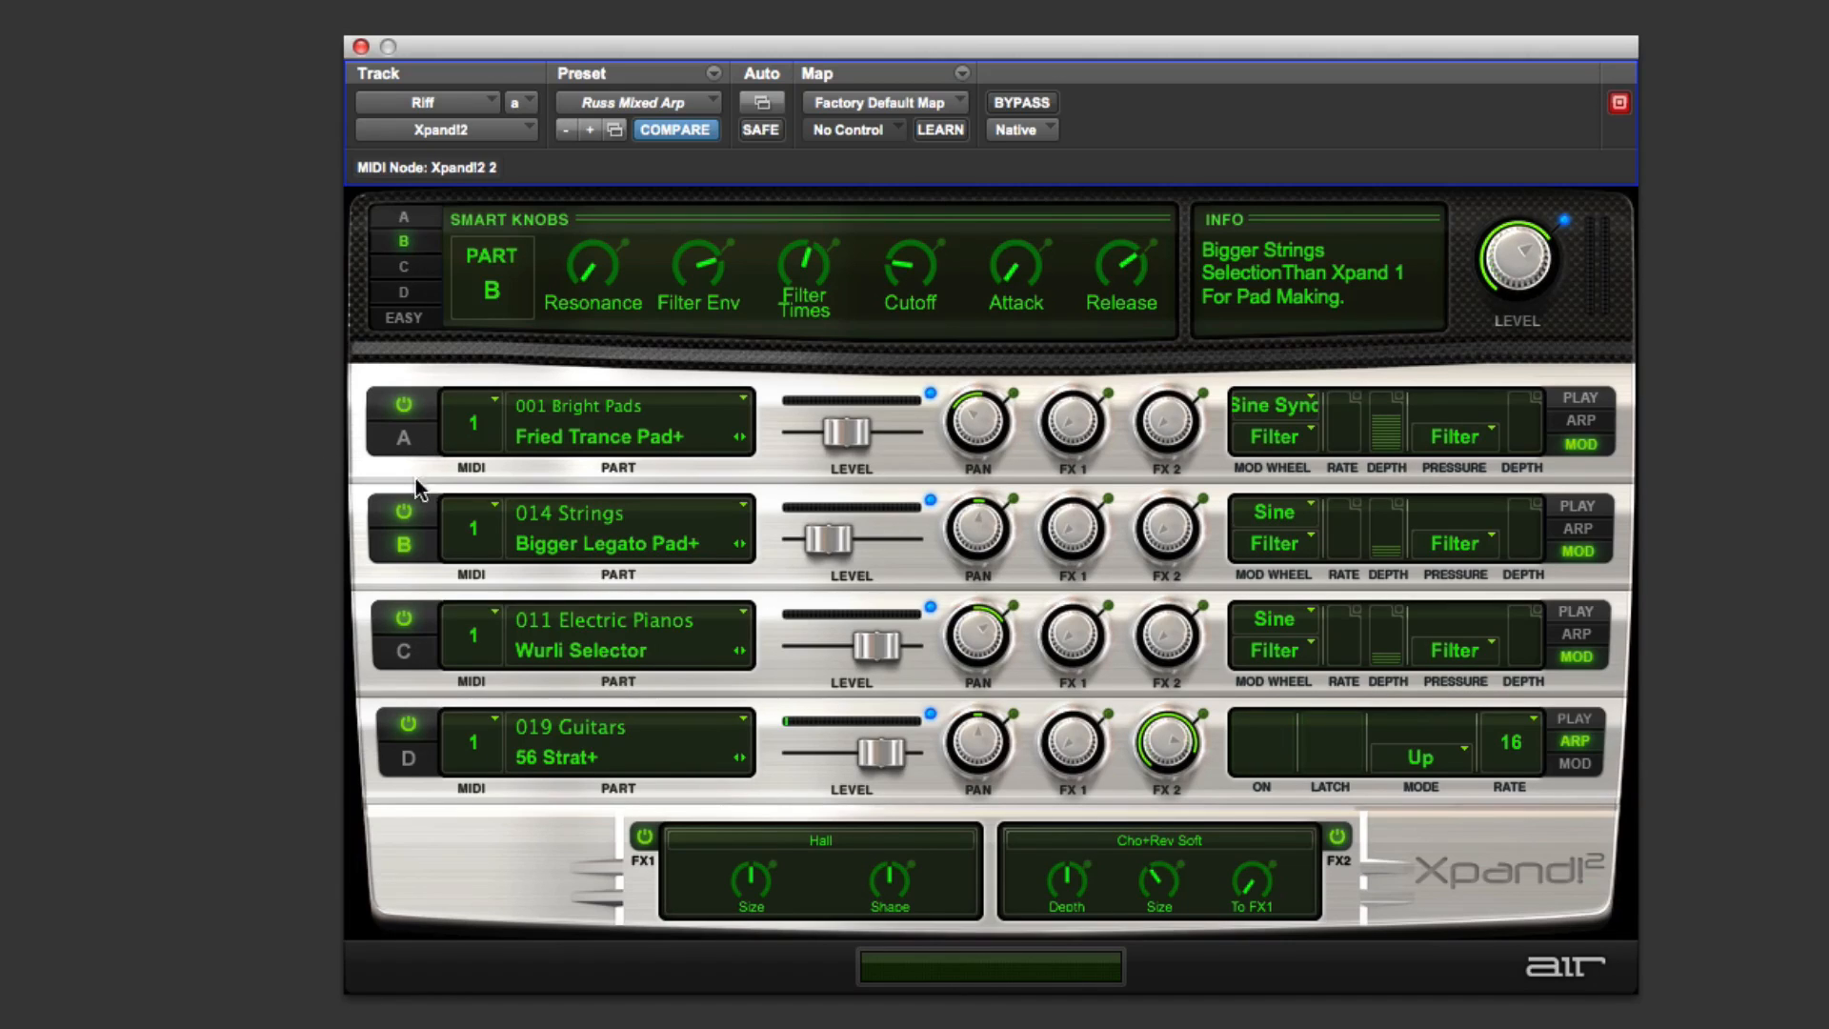
Step: Leave only Part A enabled and set its mod wheel depth to +9%
left_click(404, 512)
left_click(403, 620)
left_click(409, 724)
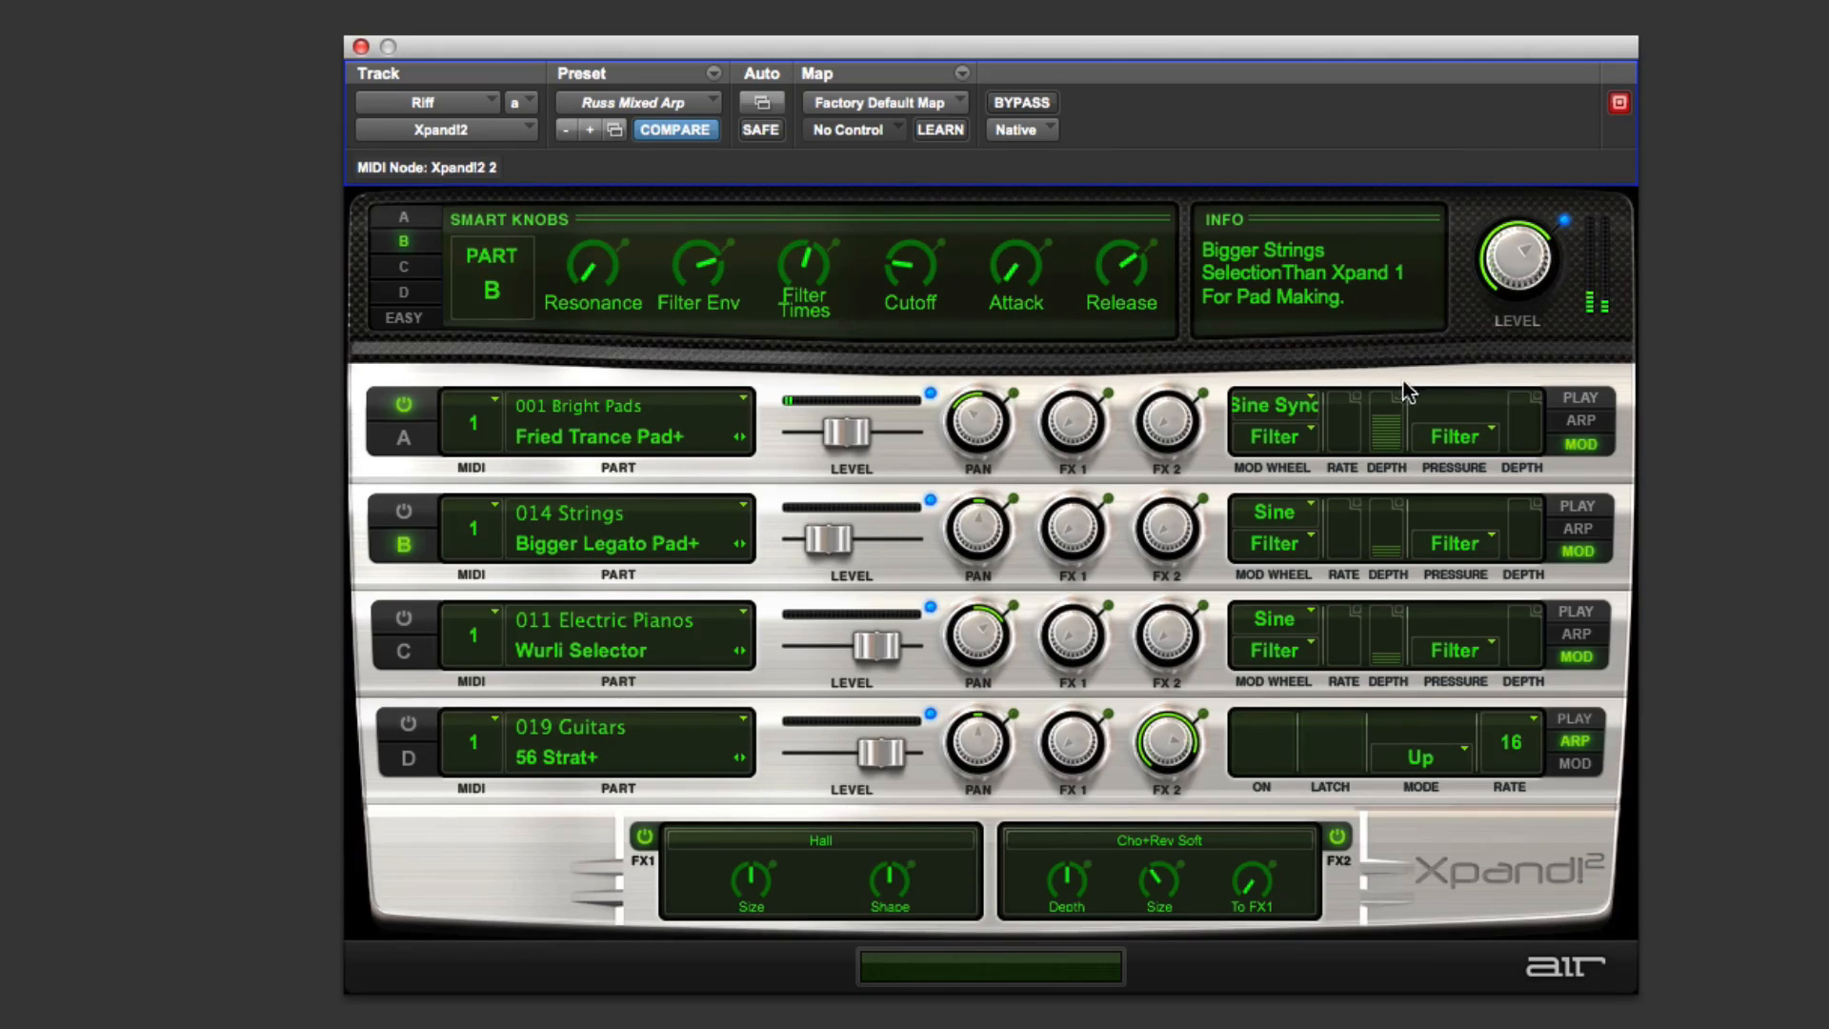
mouse_move(1390, 423)
left_mouse_down()
mouse_move(1388, 391)
mouse_move(1392, 441)
mouse_move(1390, 410)
left_mouse_up()
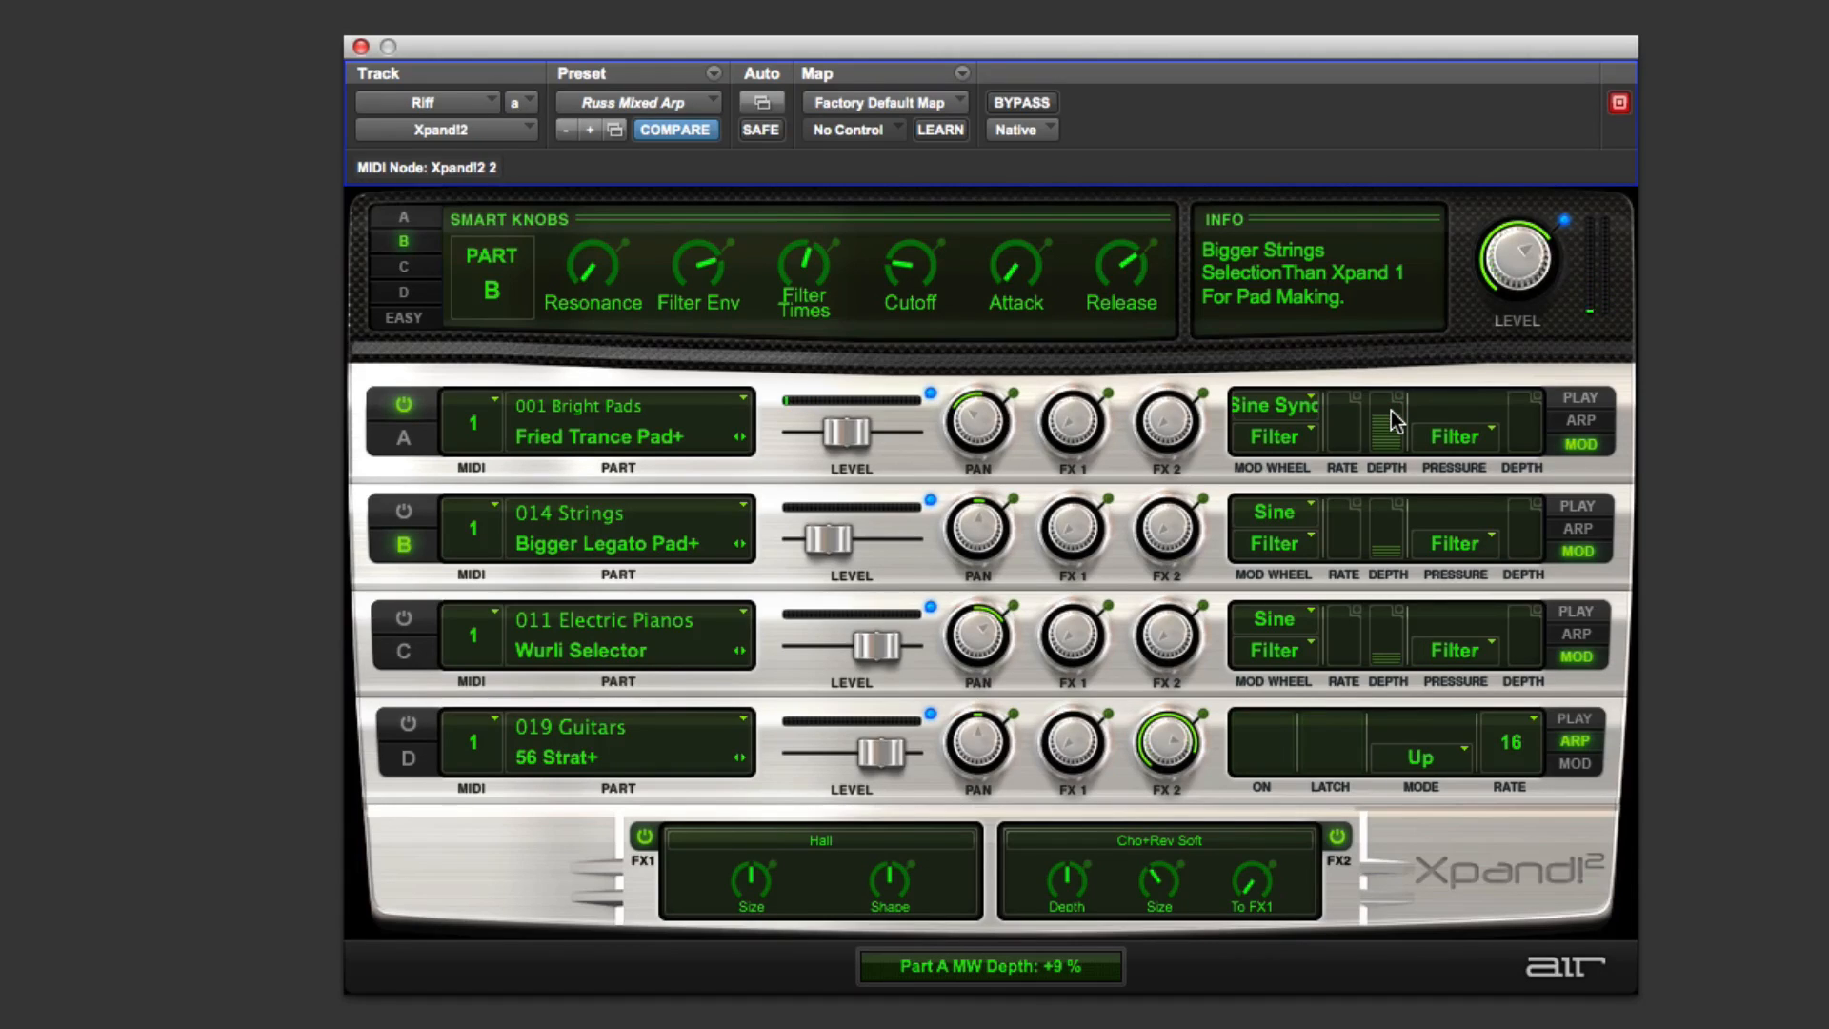
left_click(1391, 409)
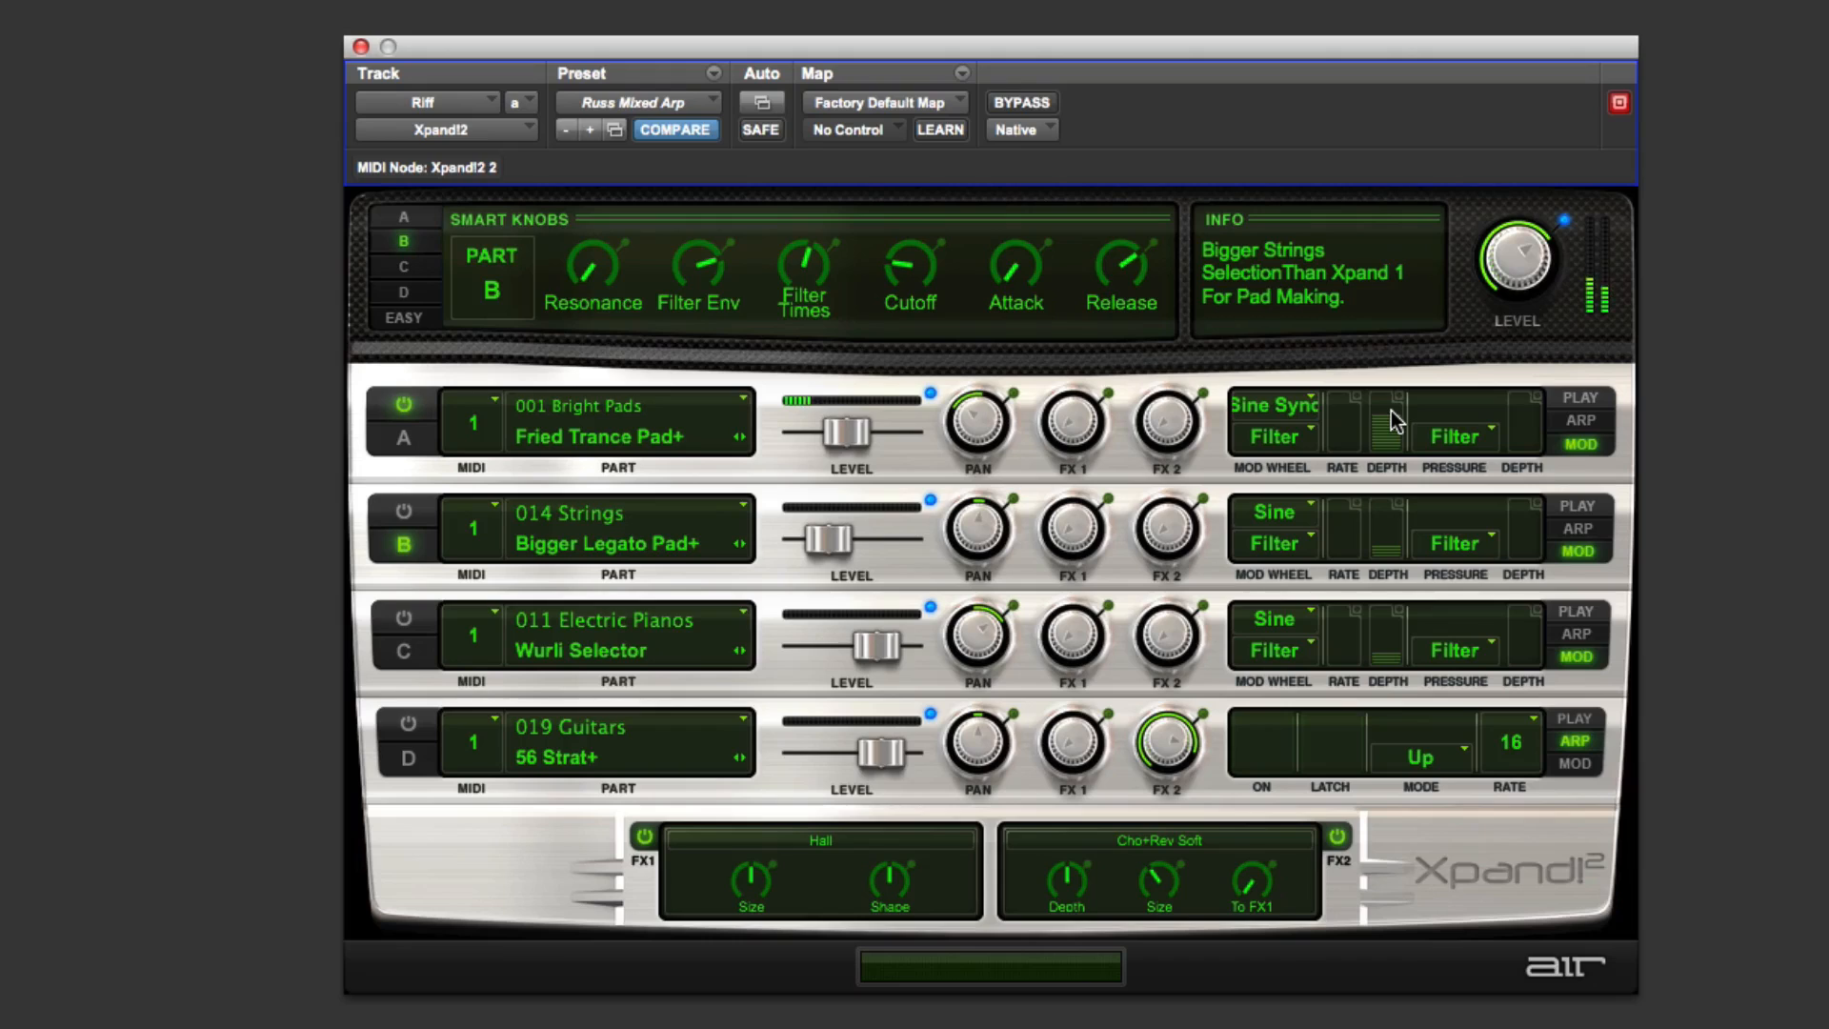
Step: Show Part A's smart knobs, enable Part B and disable Part A
left_click(420, 218)
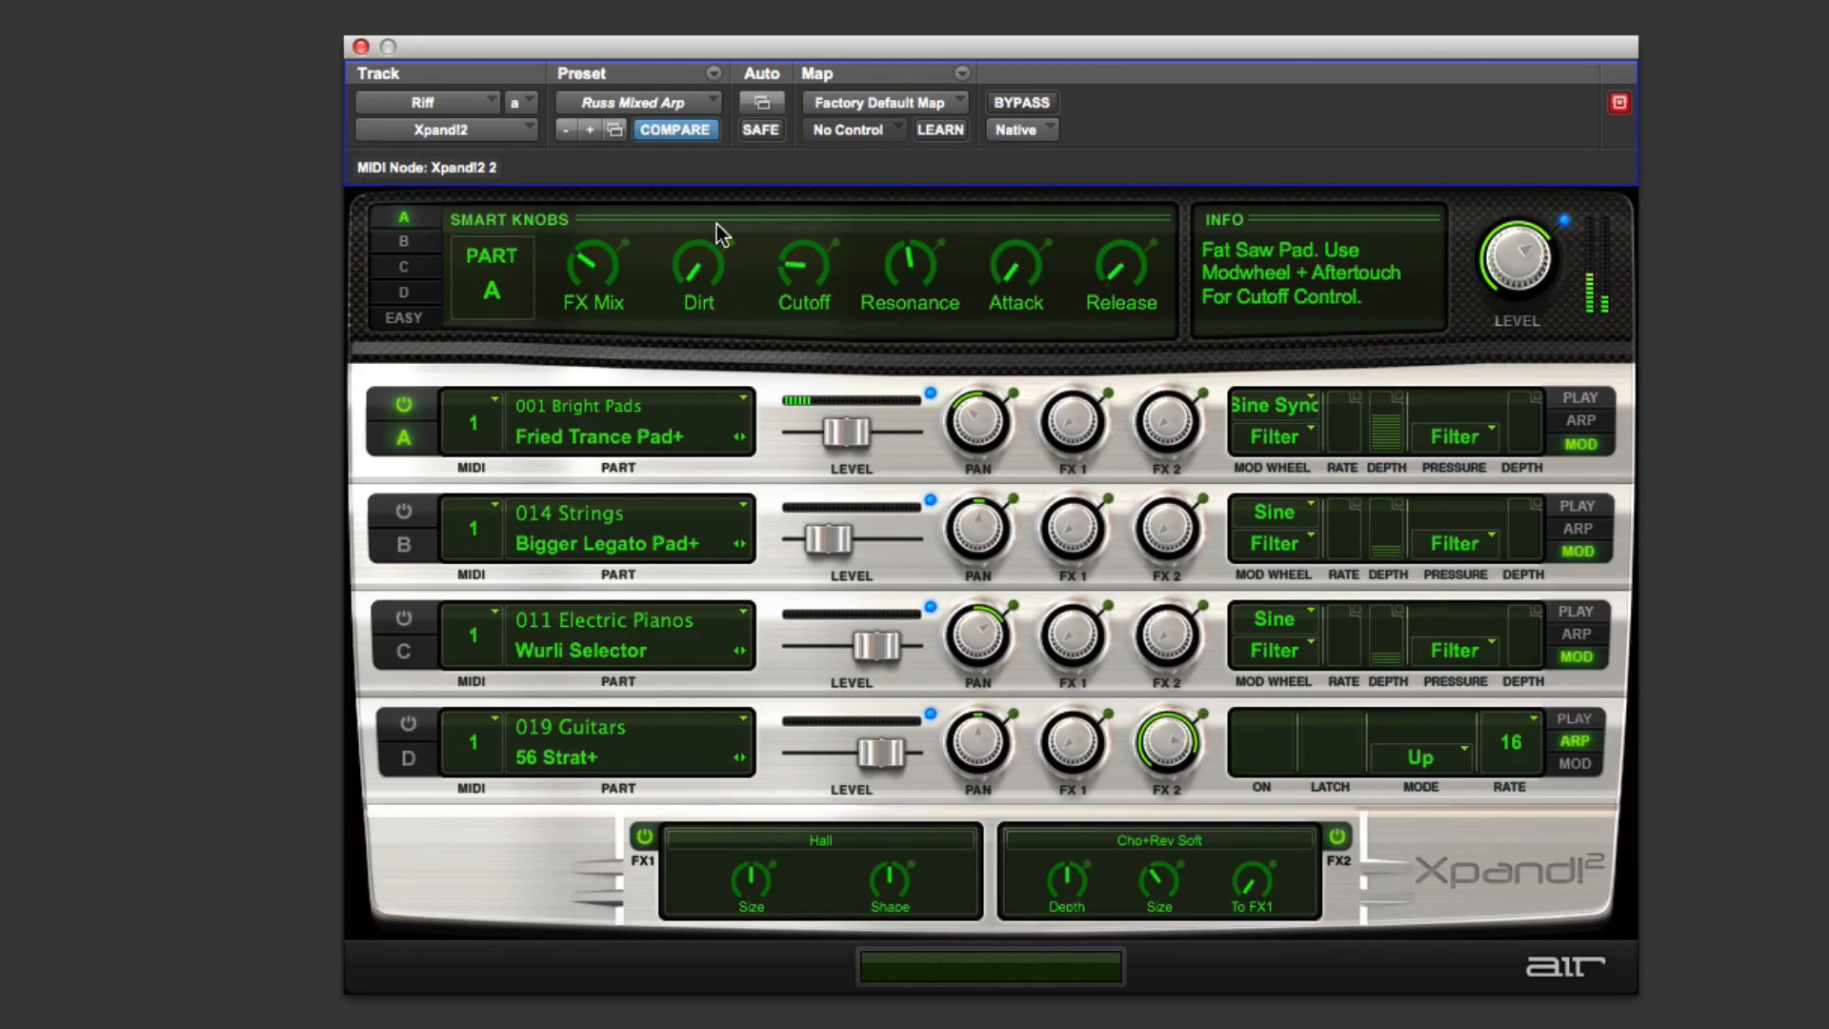
left_click(406, 510)
left_click(405, 408)
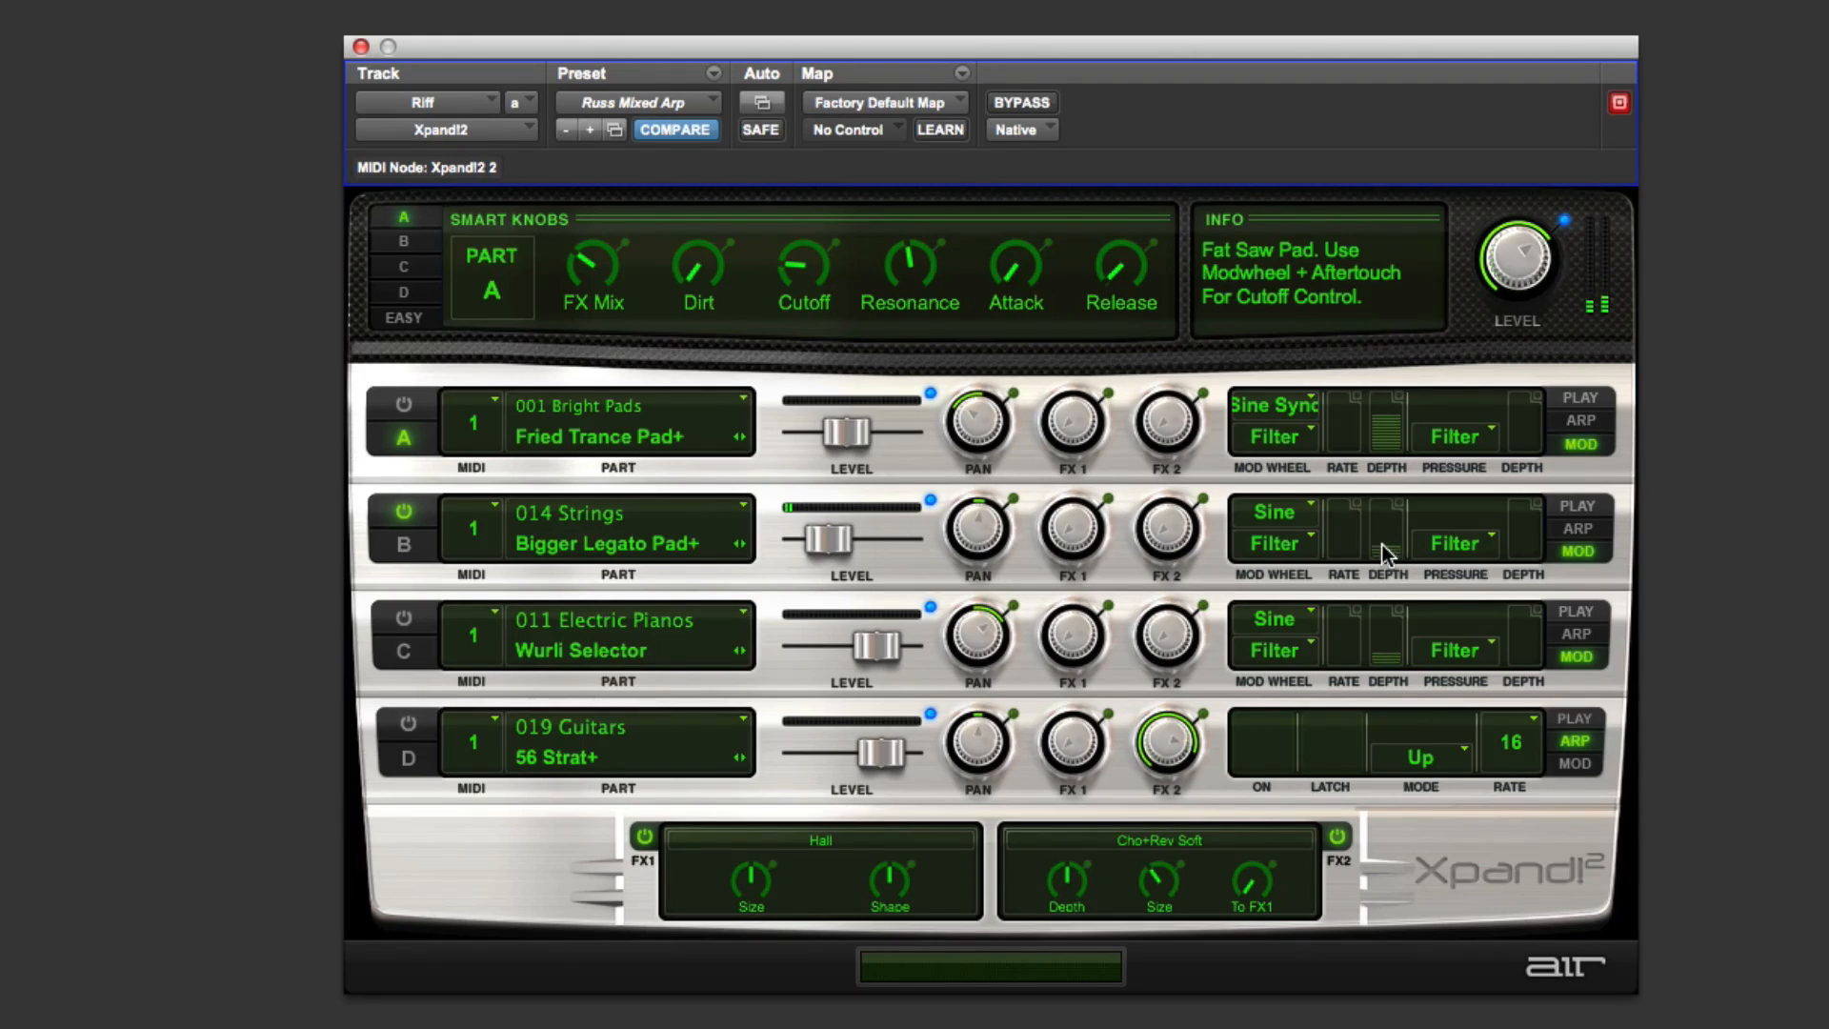
Step: Open Part B's mod wheel destination list and raise Part B's mod wheel depth
left_click(1271, 549)
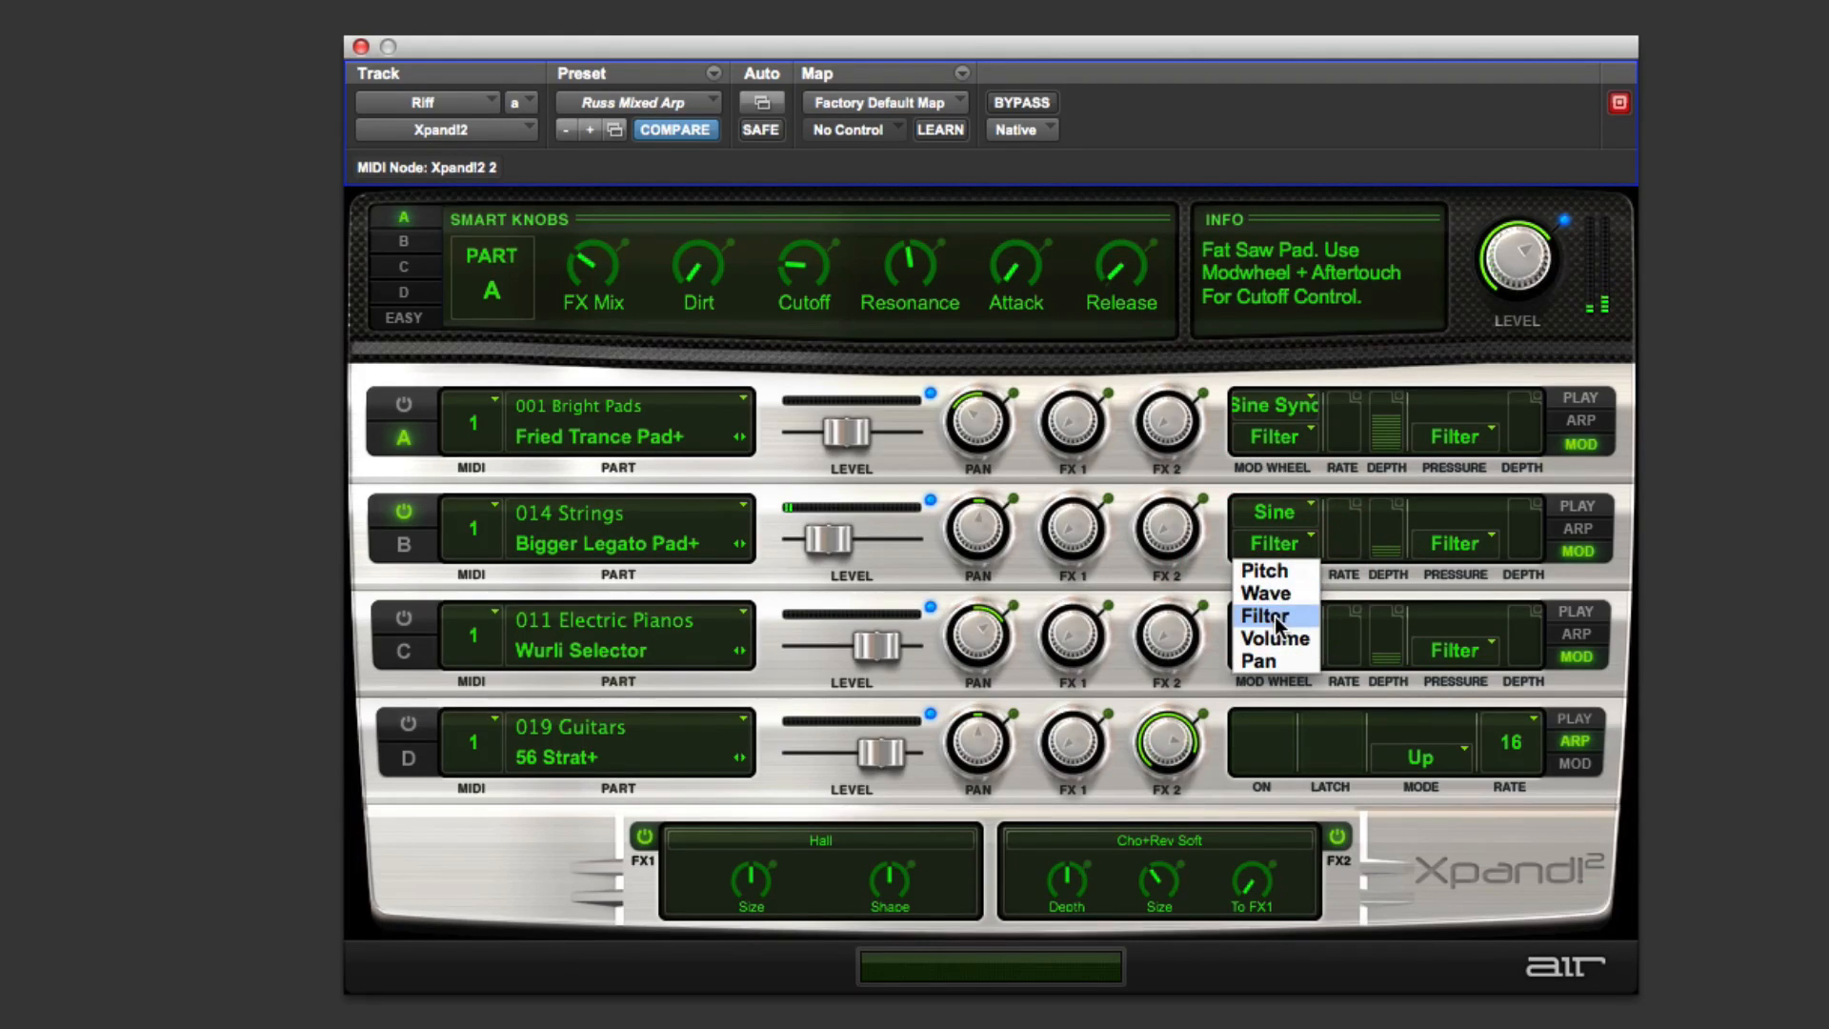
left_click(1208, 558)
left_click_drag(1396, 559, 1391, 507)
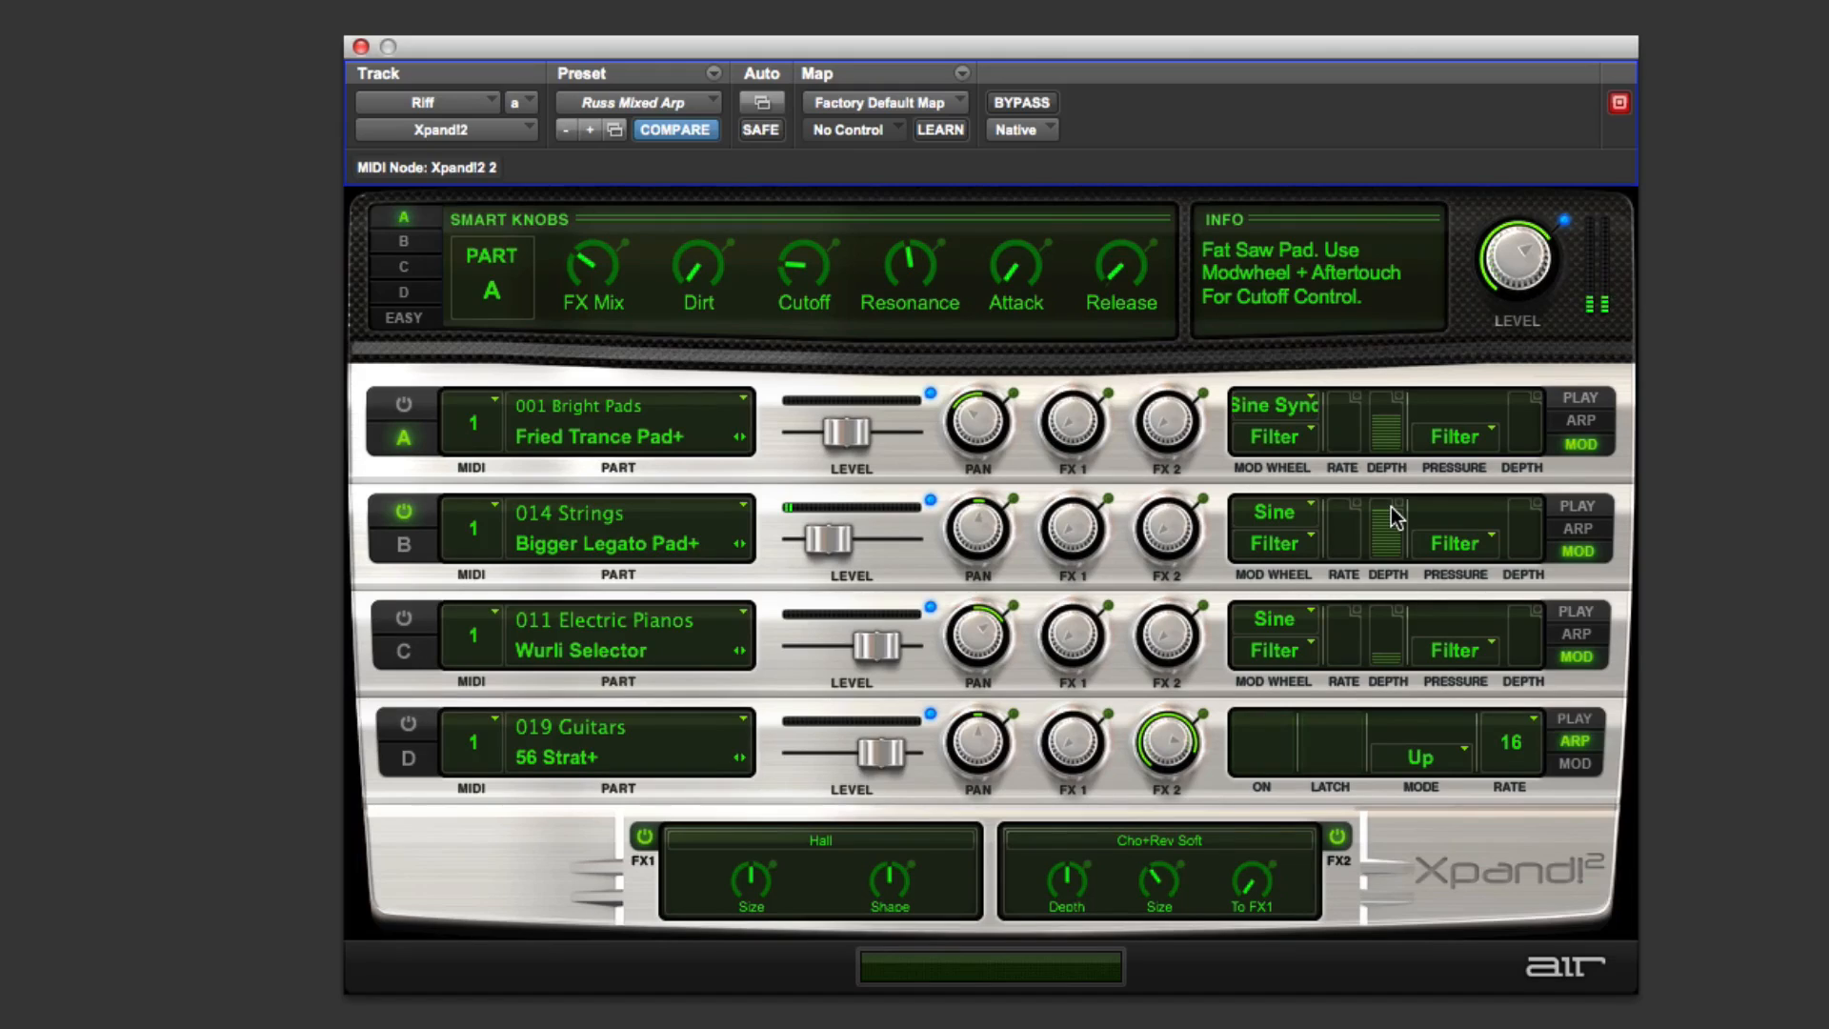
Step: Enable Parts A and C and switch Part D back to mod mode
left_click(404, 404)
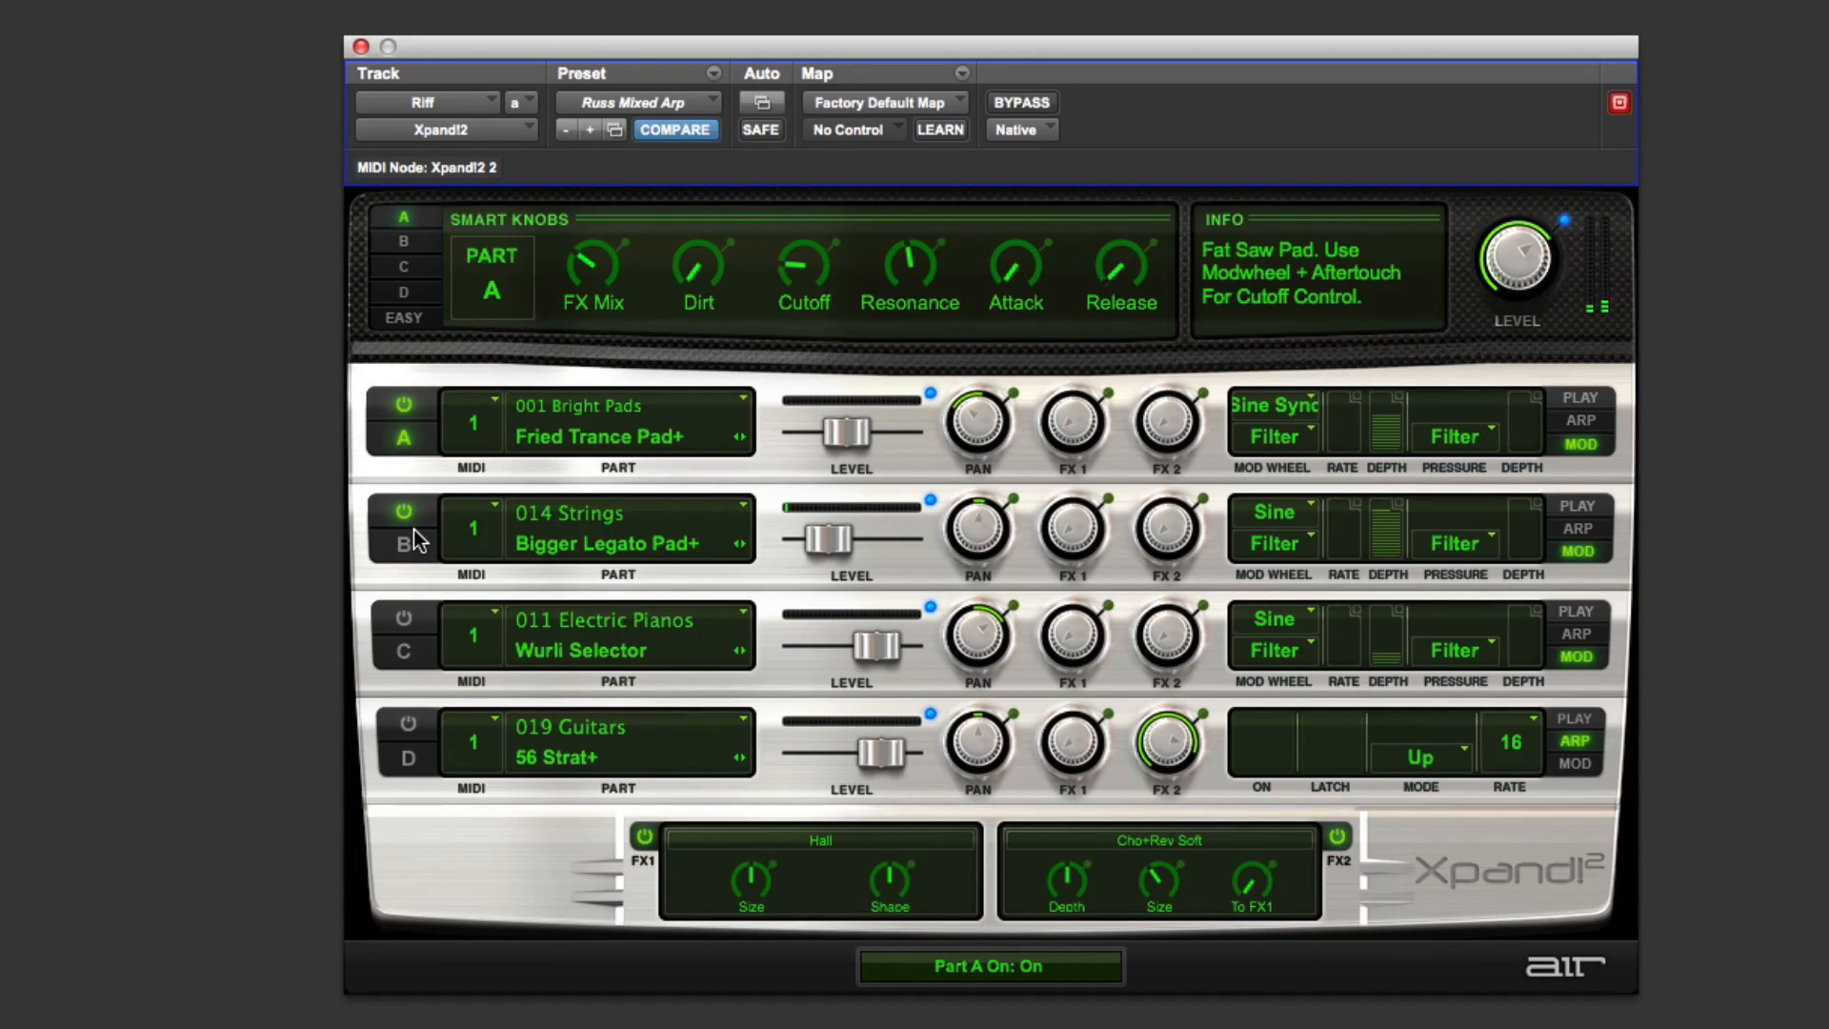
left_click(404, 620)
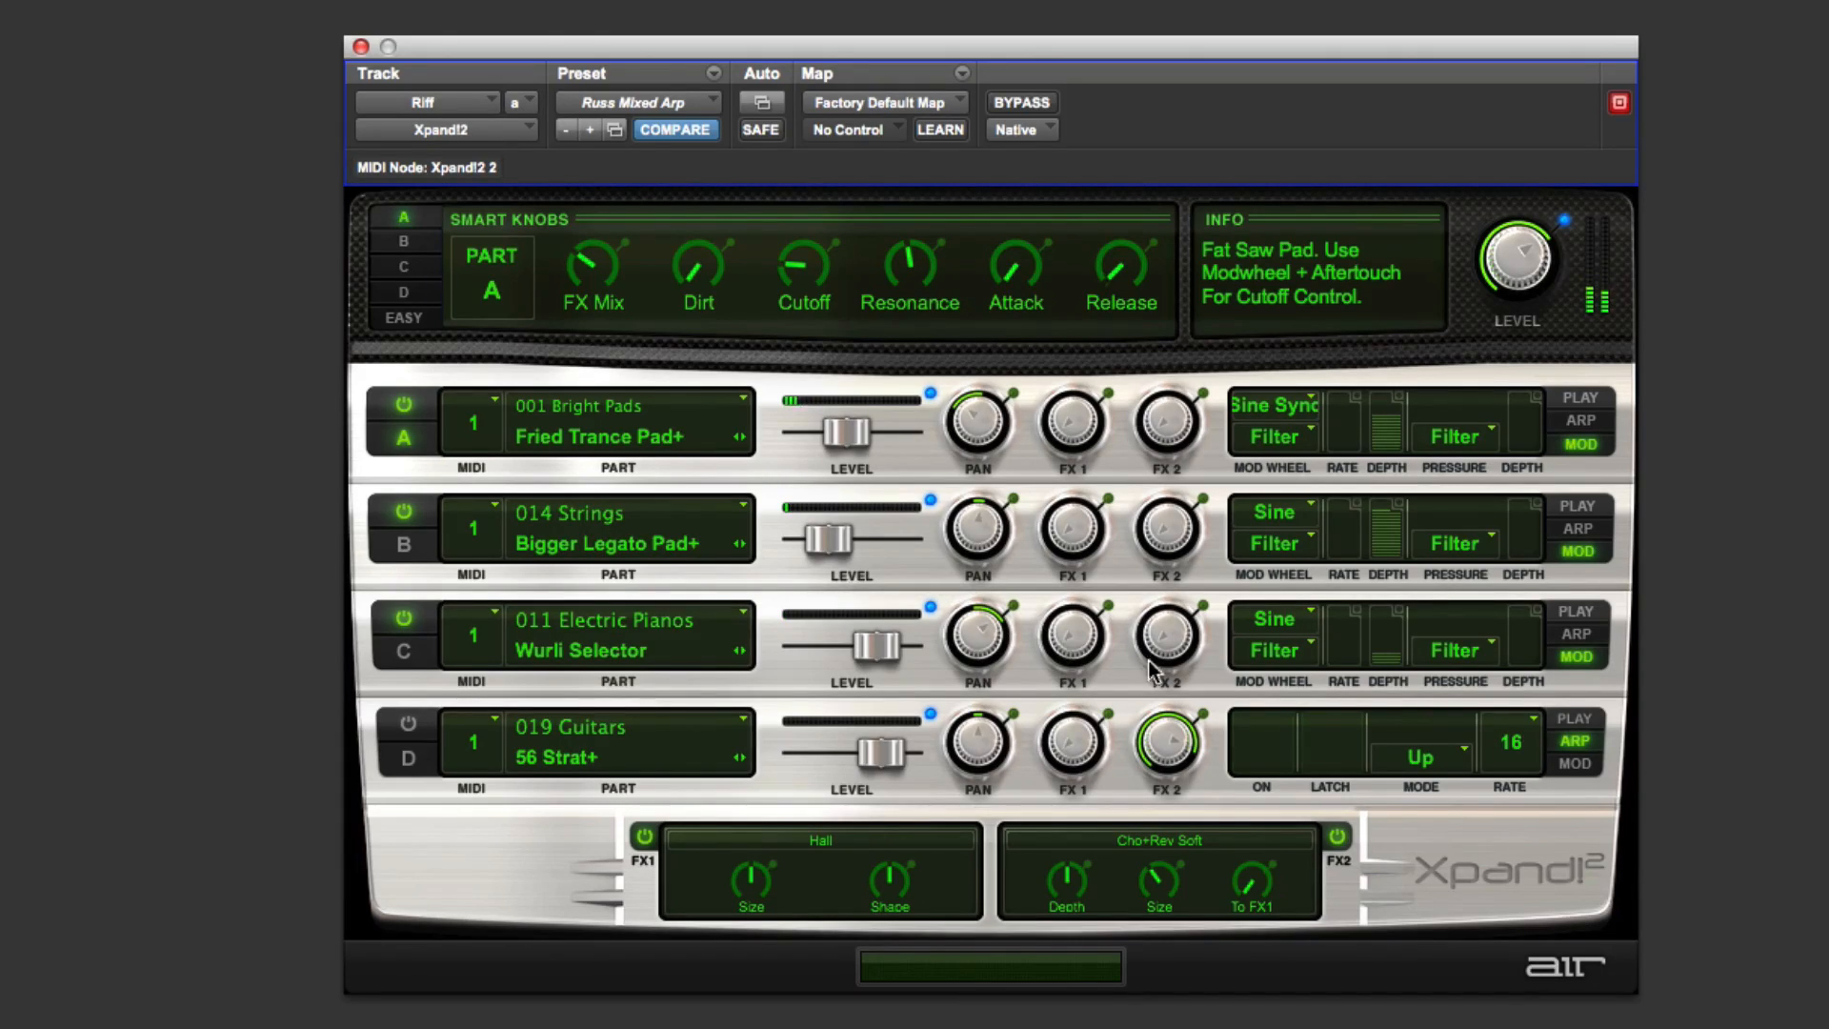
left_click(1581, 765)
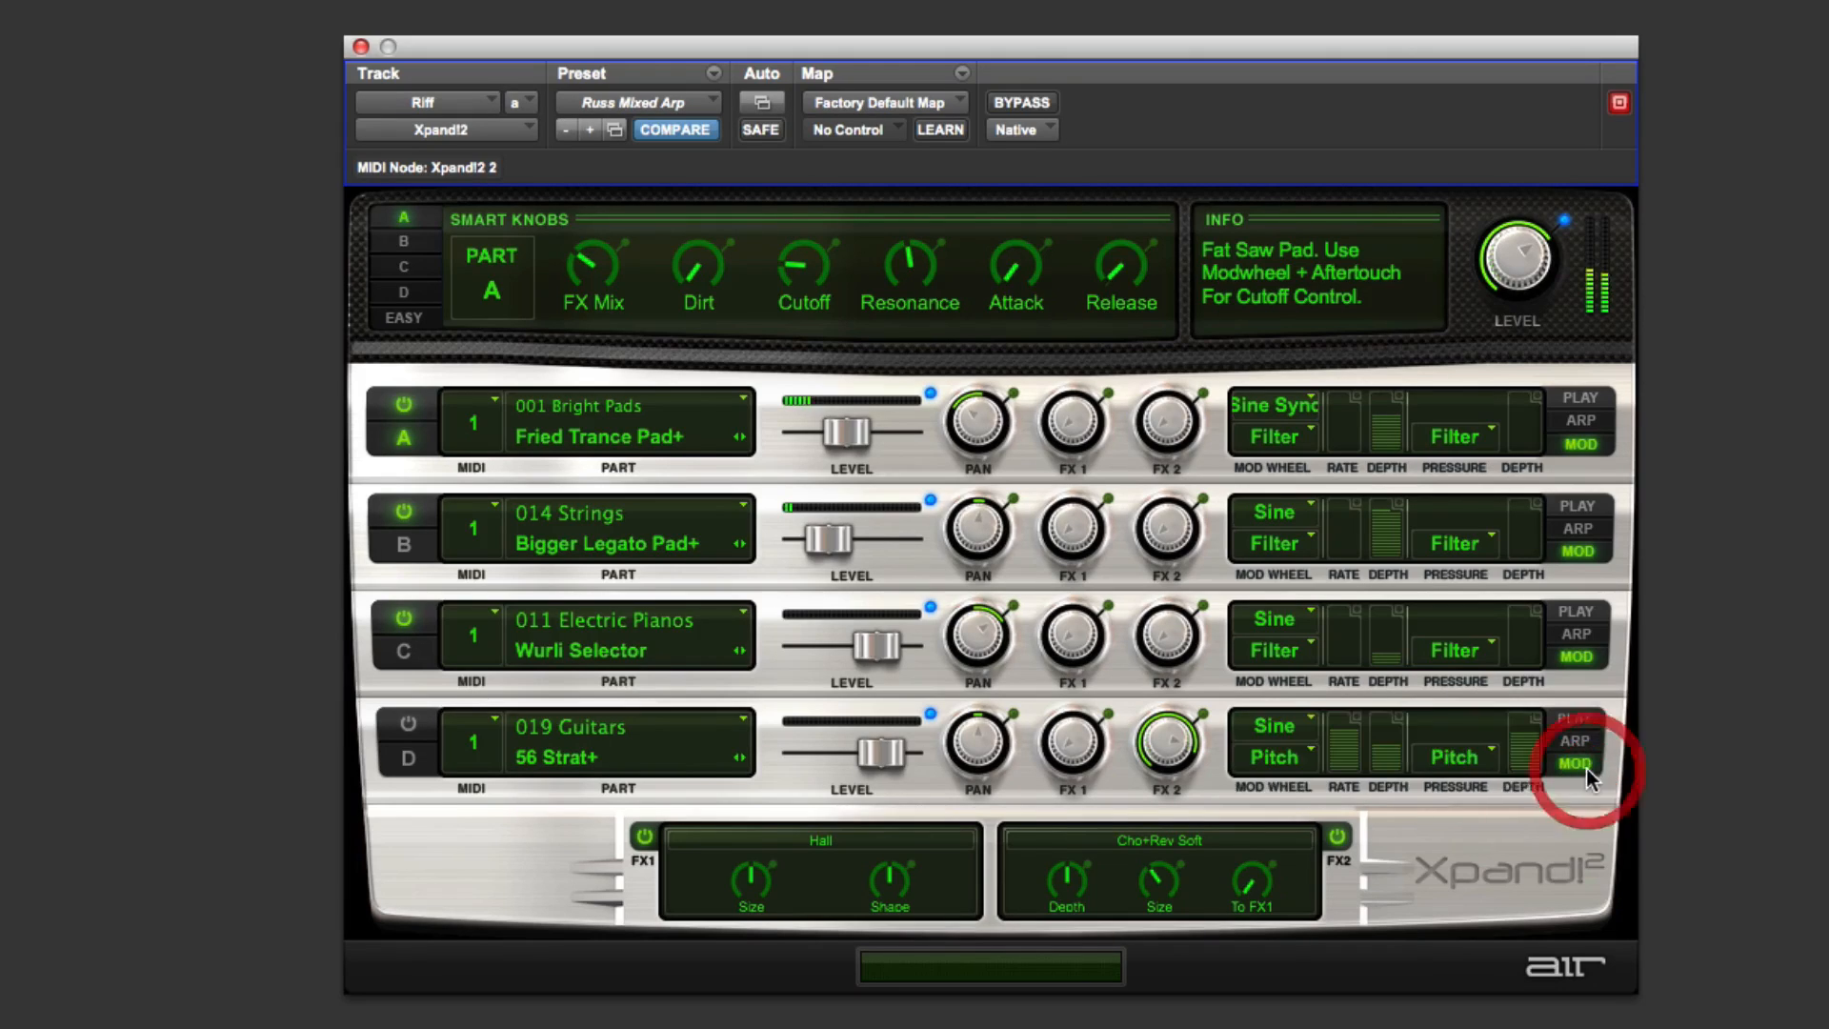
Step: Enable Part D and switch the smart knobs panel to the Easy page
left_click(402, 724)
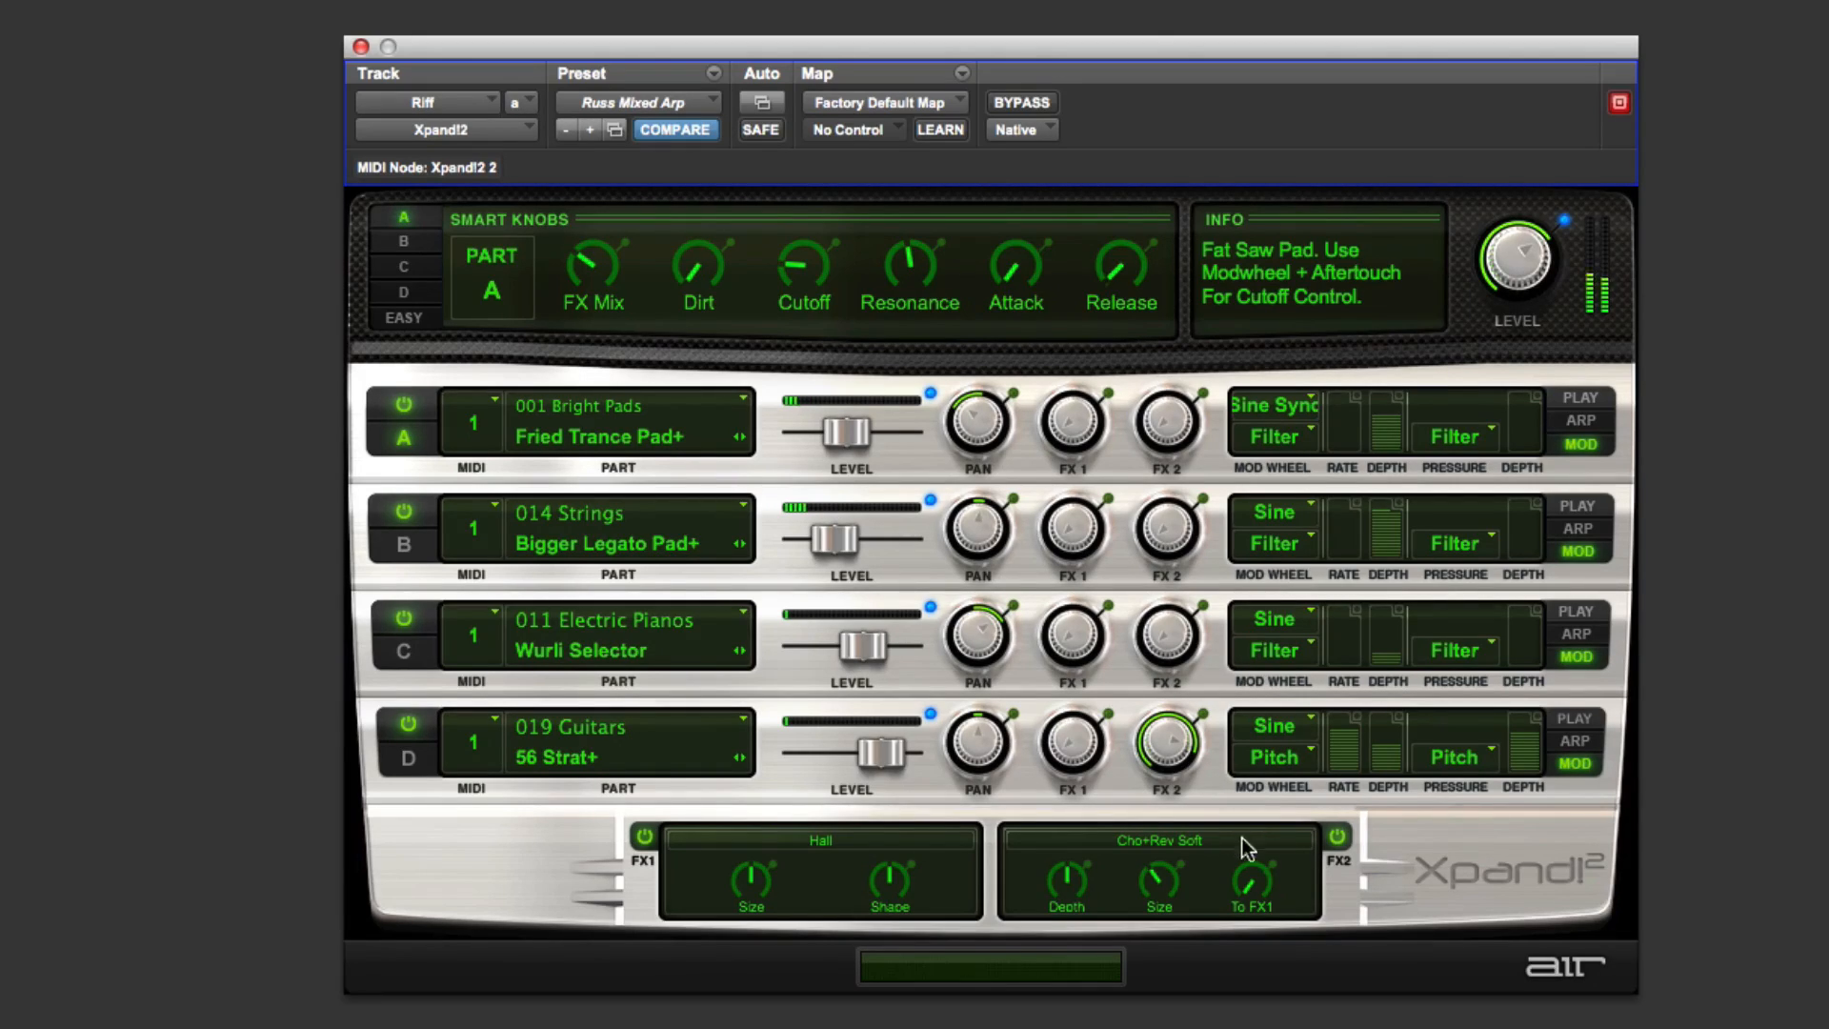
left_click(1174, 752)
left_click(412, 319)
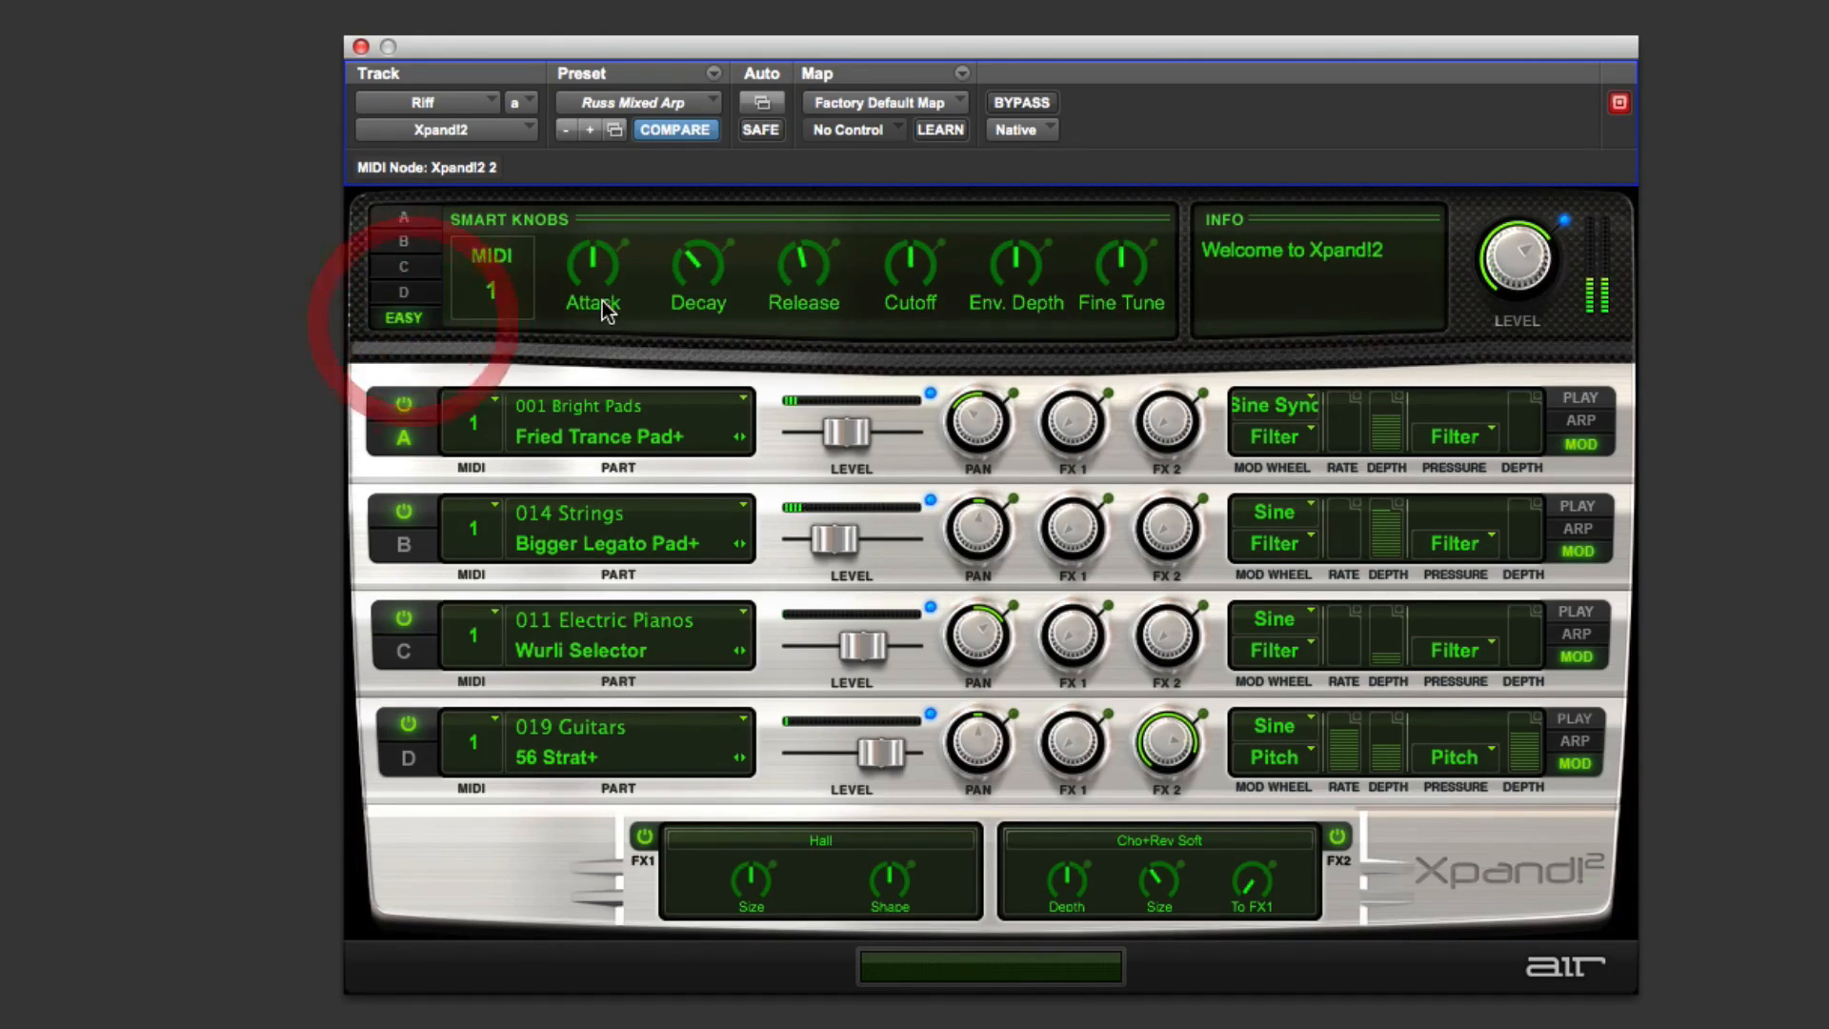
Step: Raise the Easy Cutoff smart knob and open its MIDI CC assignment options
left_click_drag(896, 269, 949, 278)
right_click(905, 268)
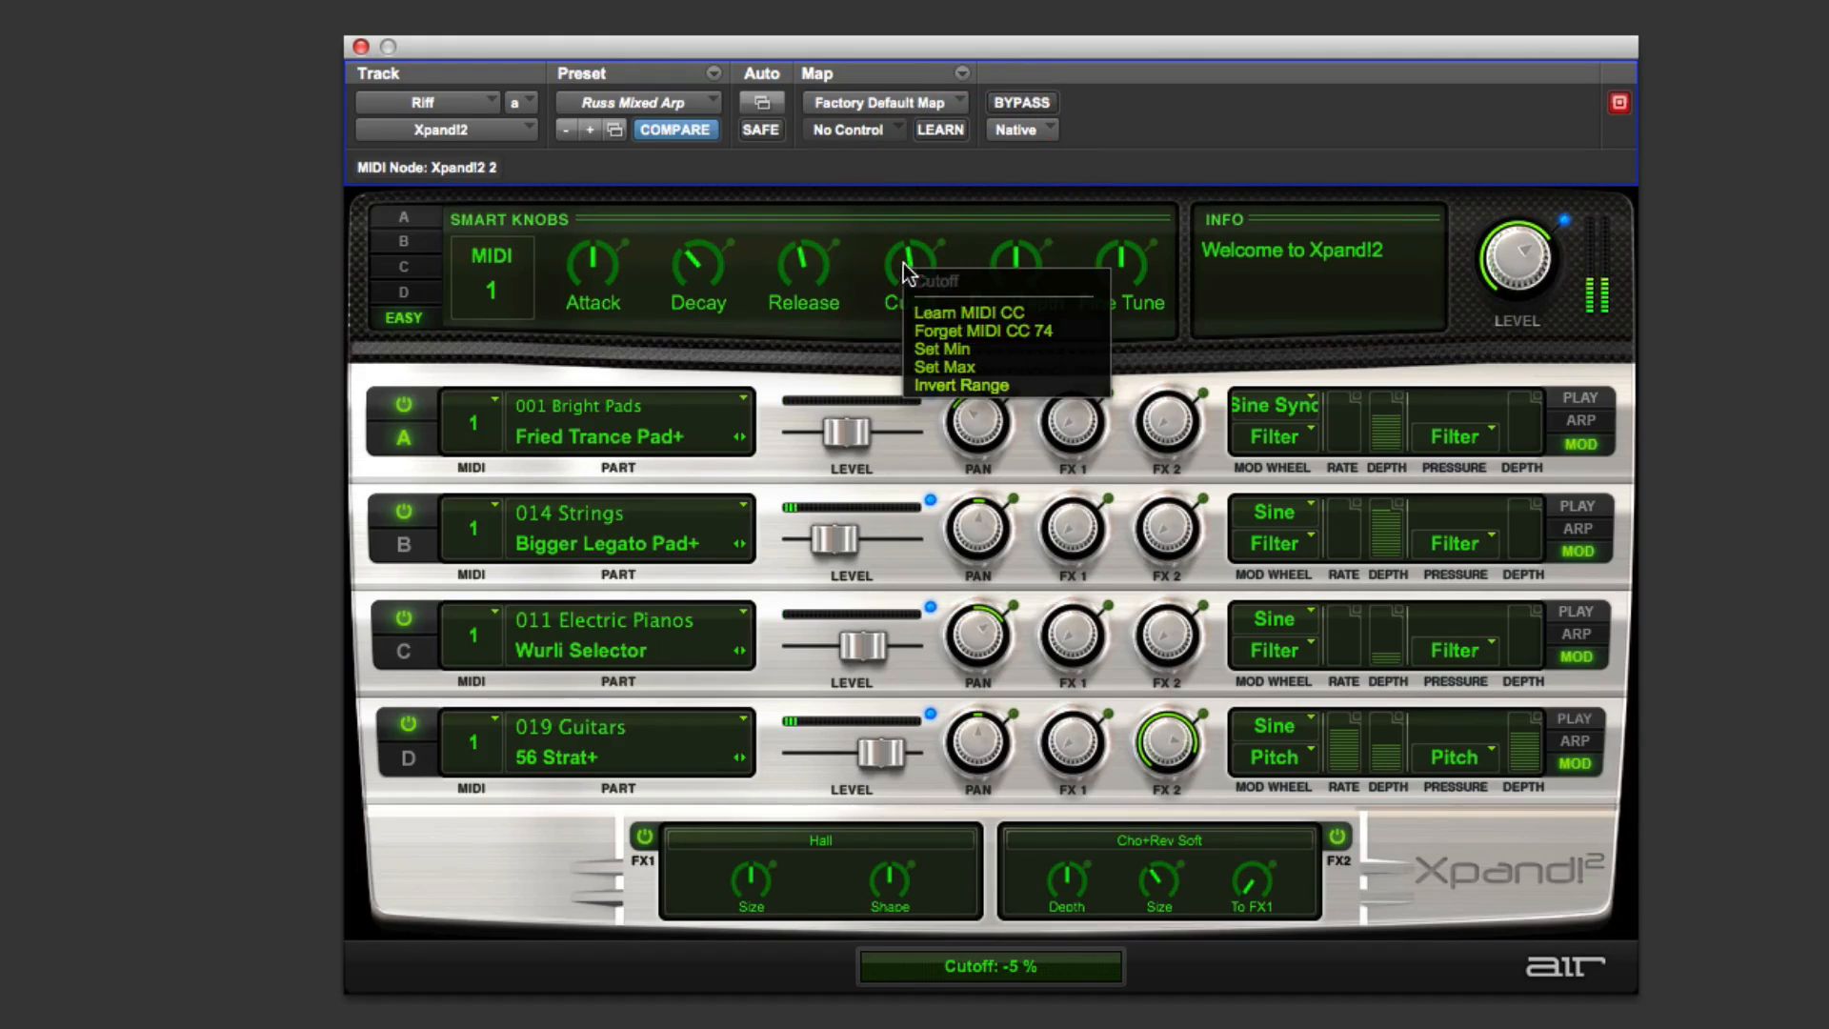
left_click(937, 305)
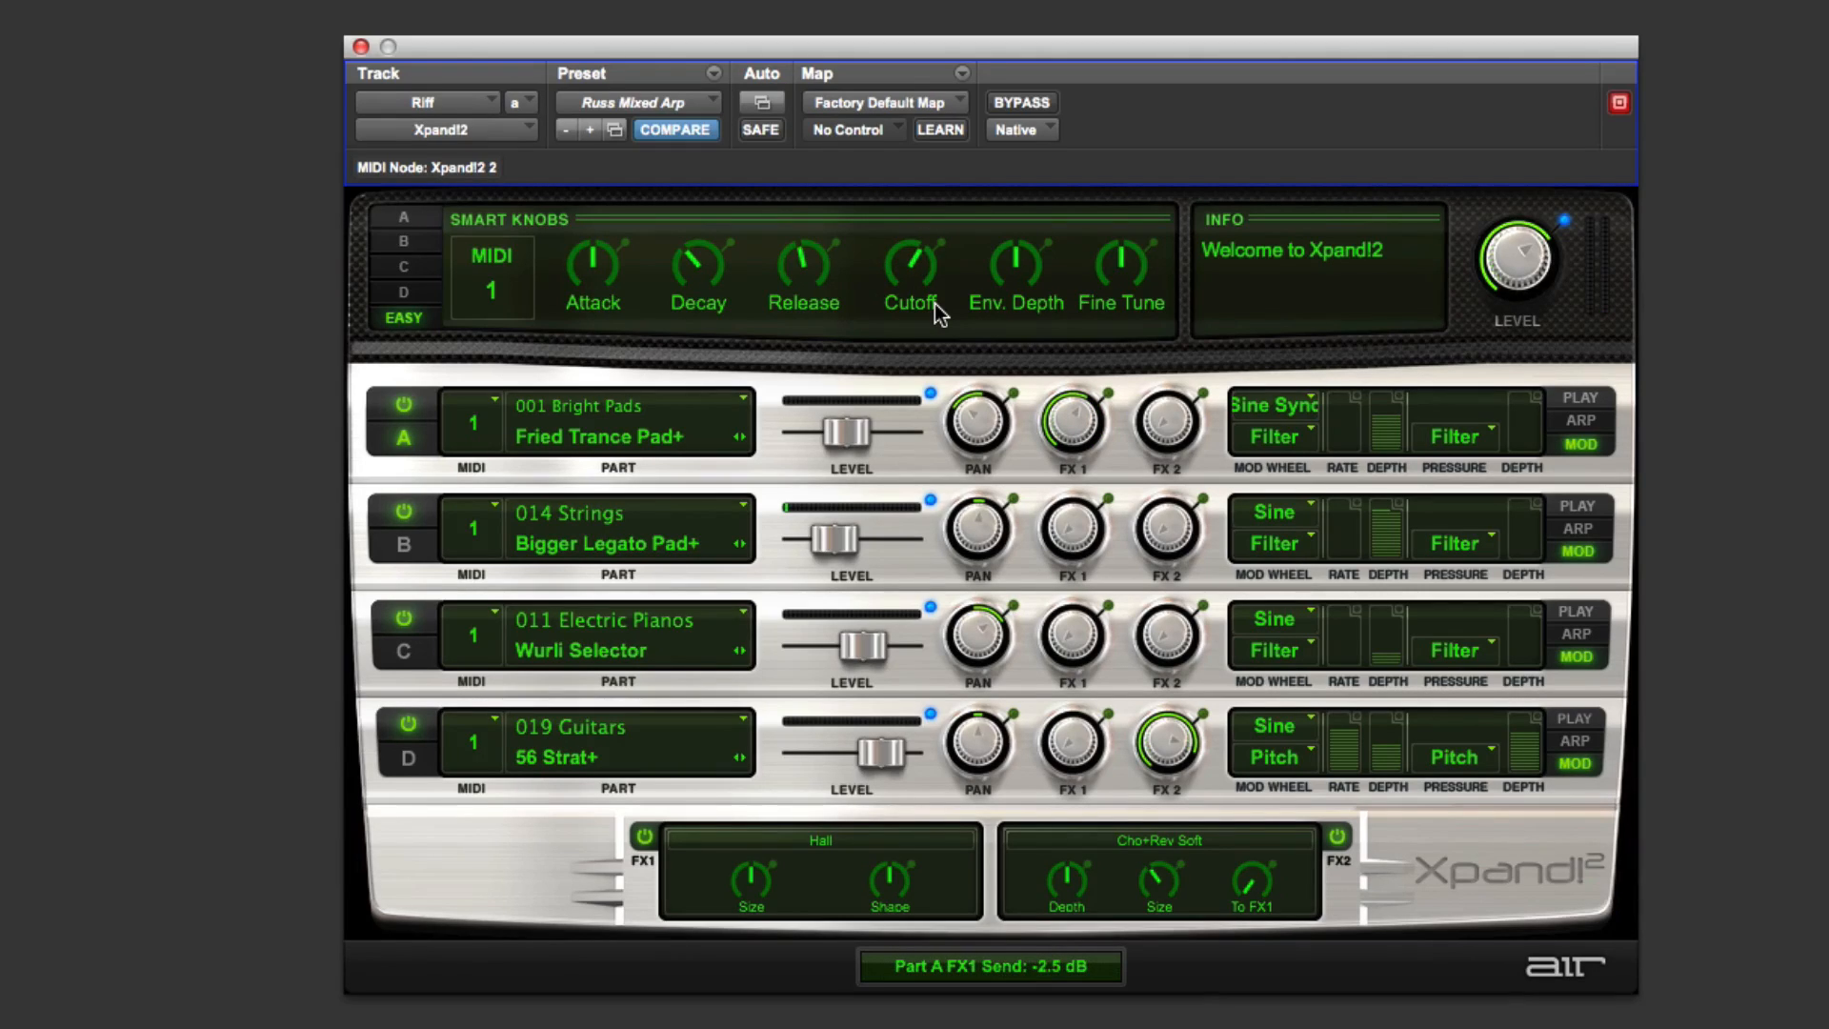
Step: Remove MIDI CC 91 from Part A's FX 1 send and turn that send down to -Inf dB
right_click(1071, 420)
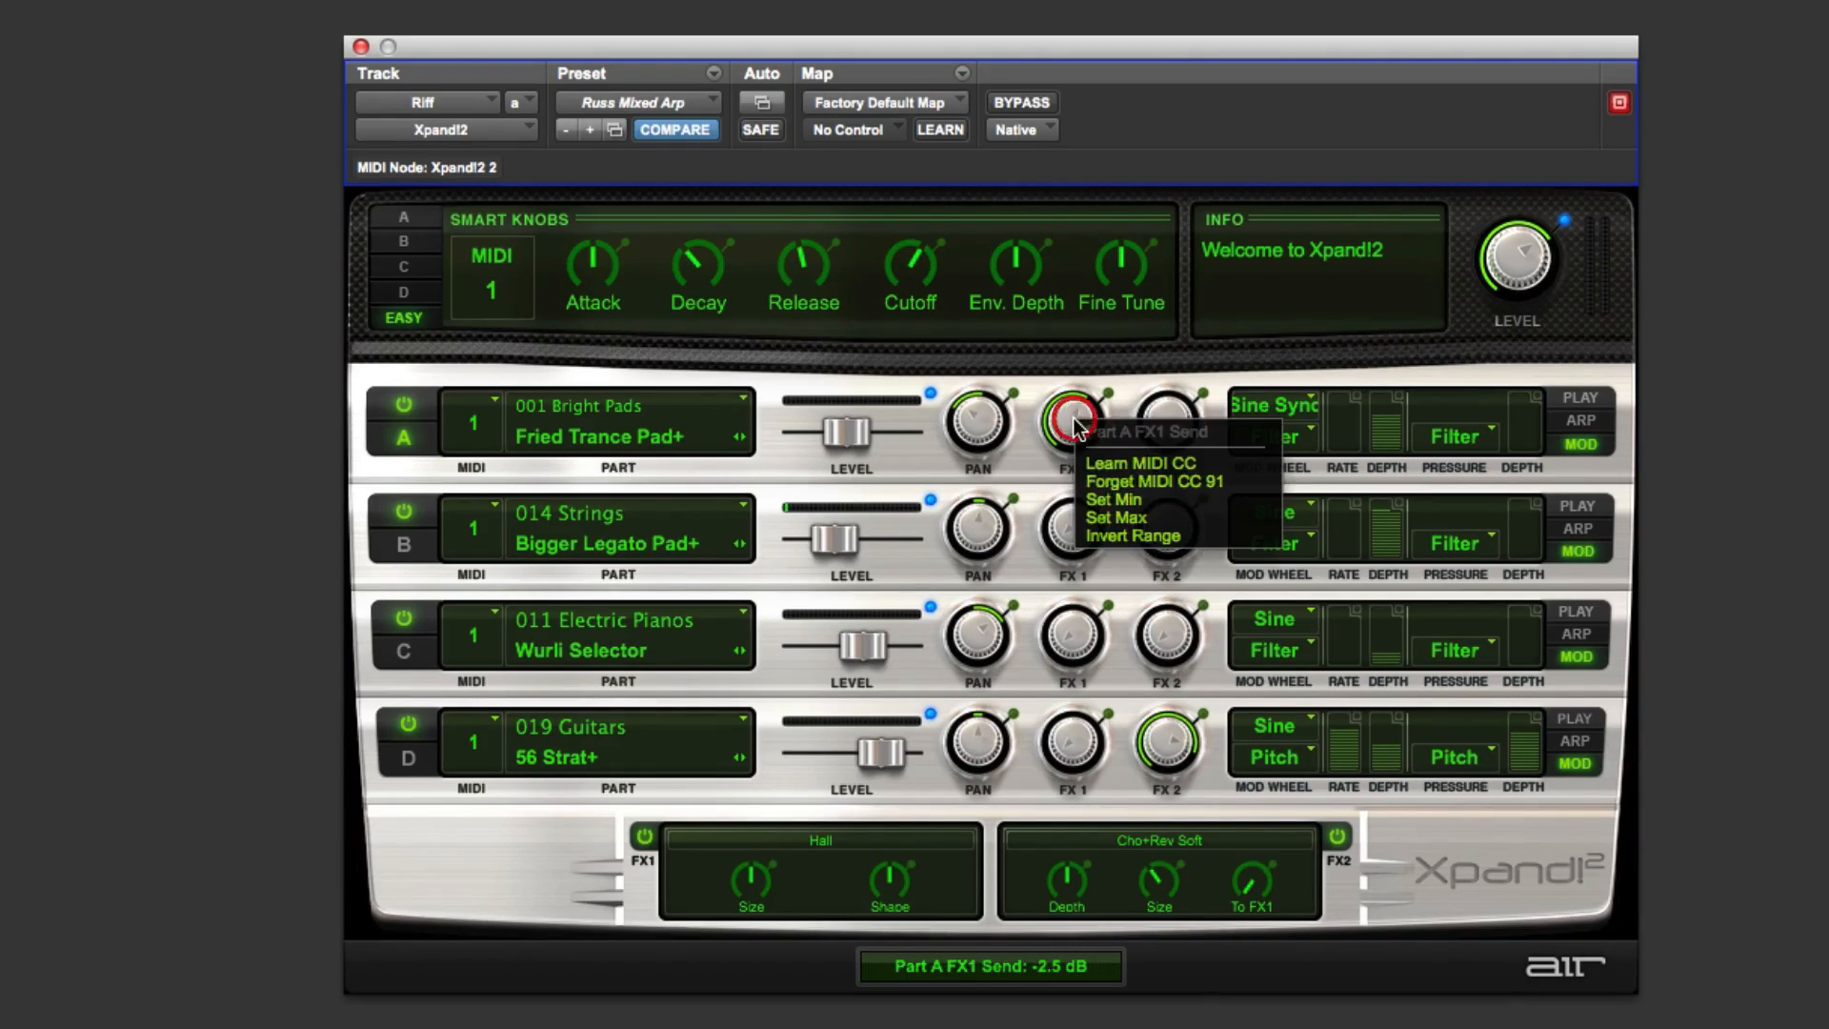
left_click(1130, 482)
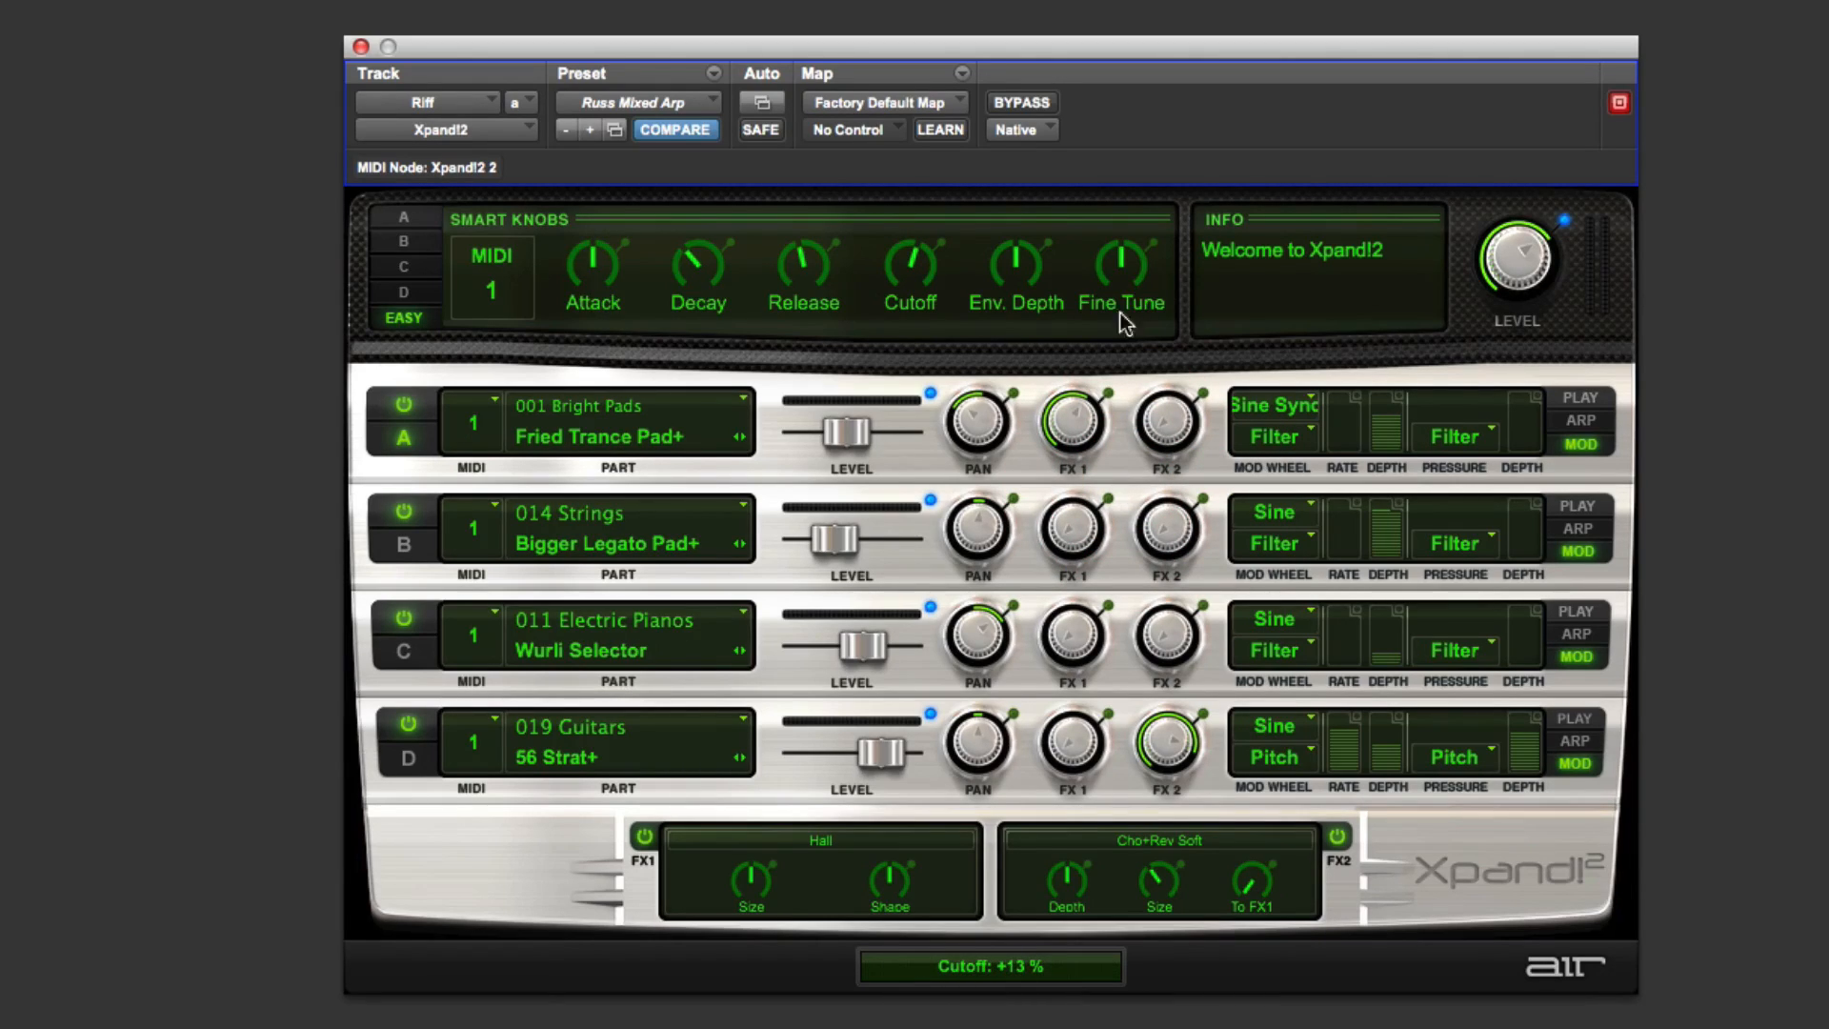
left_click_drag(1071, 421, 1062, 640)
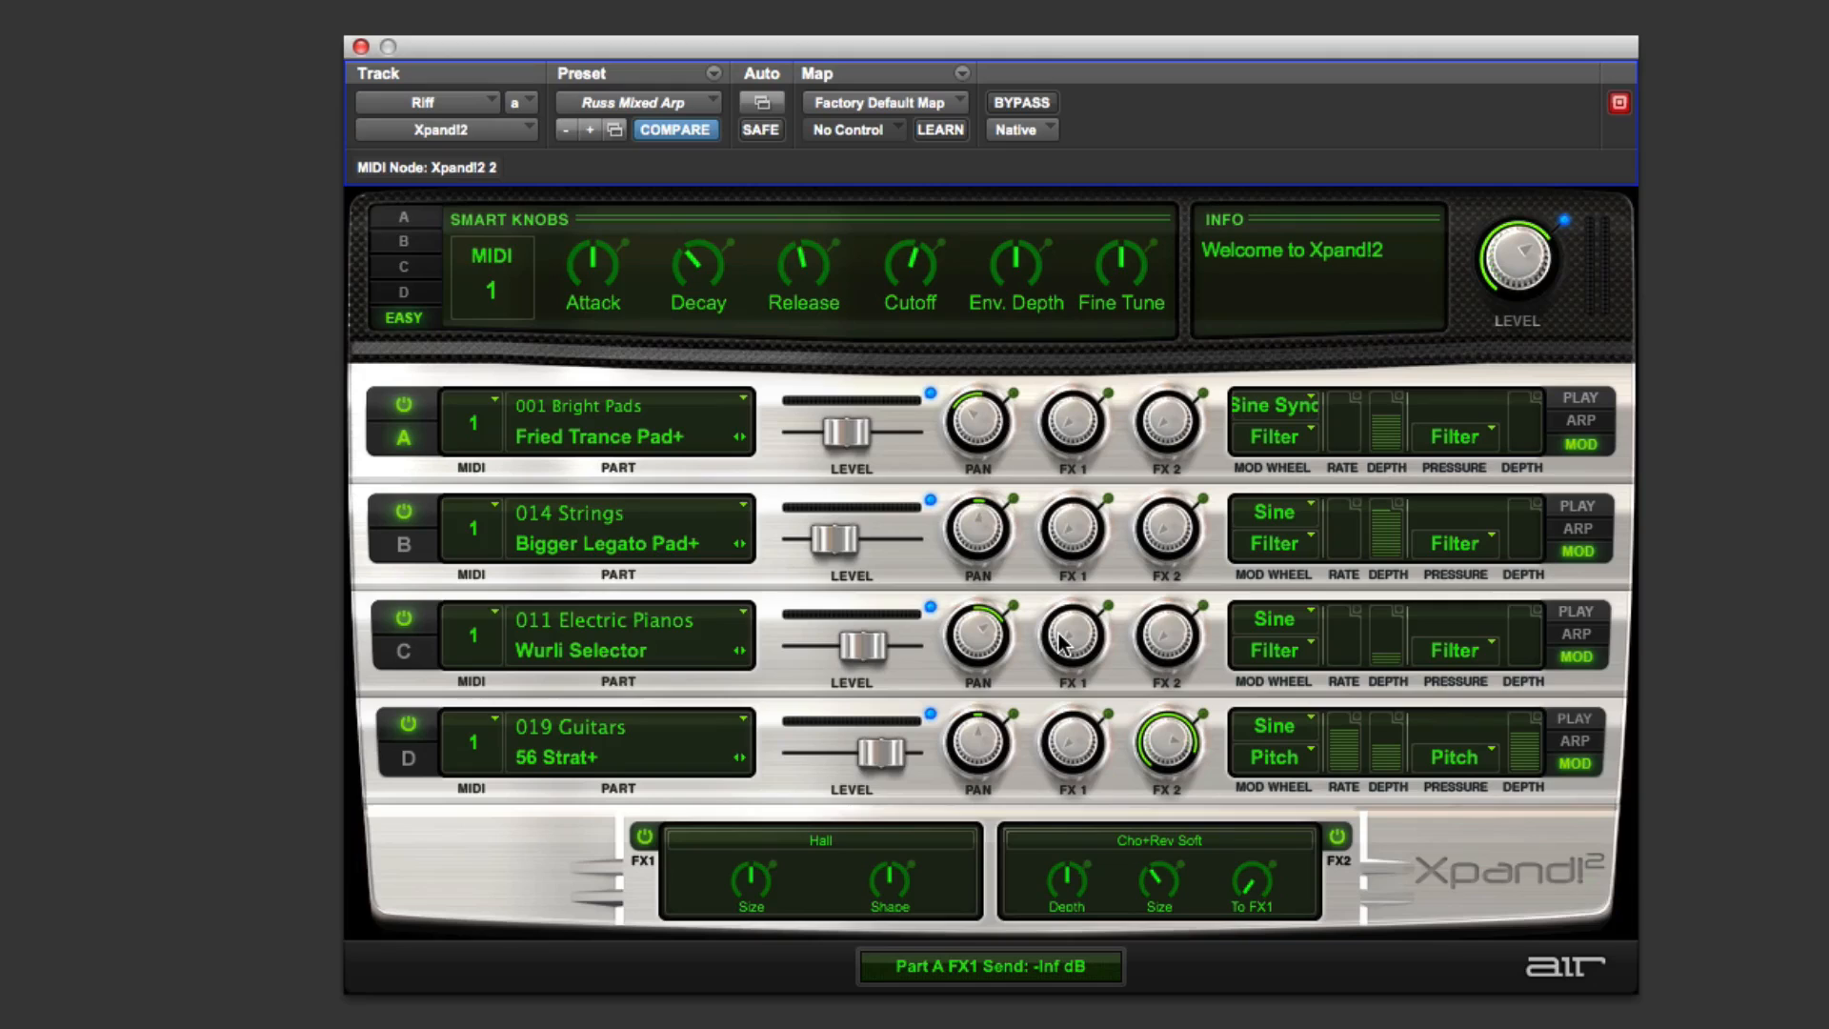